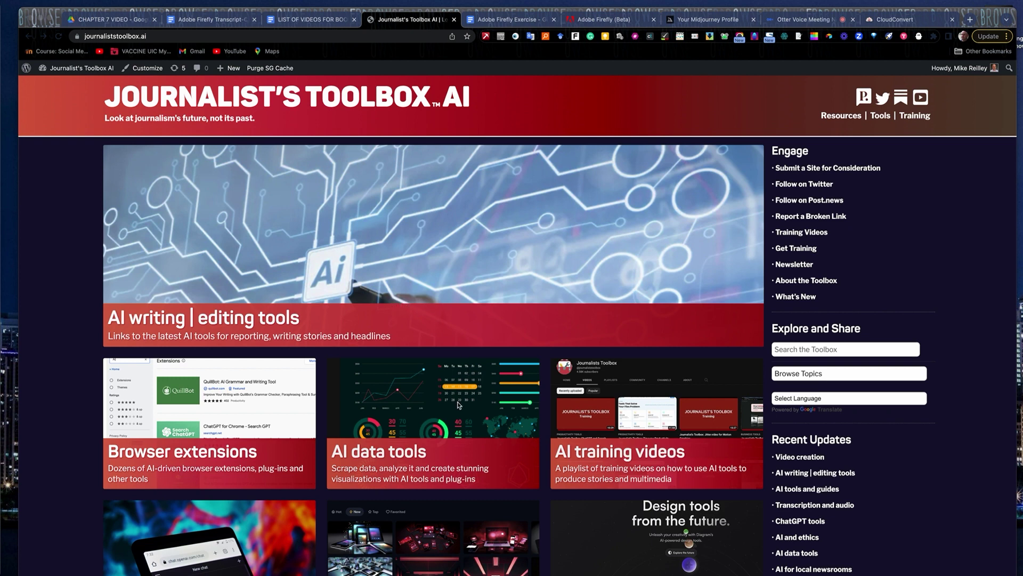
Browse the Image creation tools page, then return to the Toolbox home page
scroll(457, 405, down, 5)
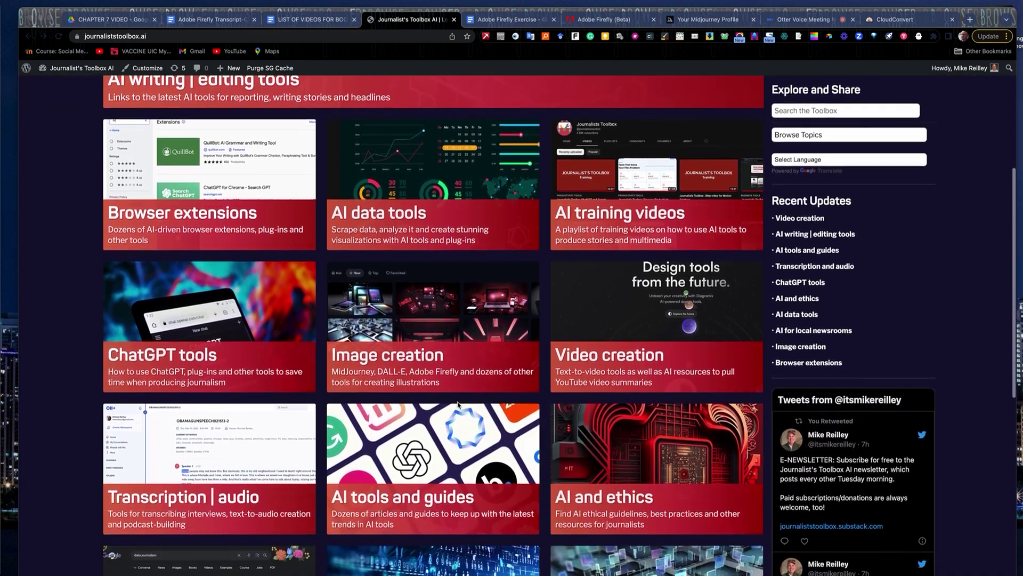
scroll(457, 405, up, 5)
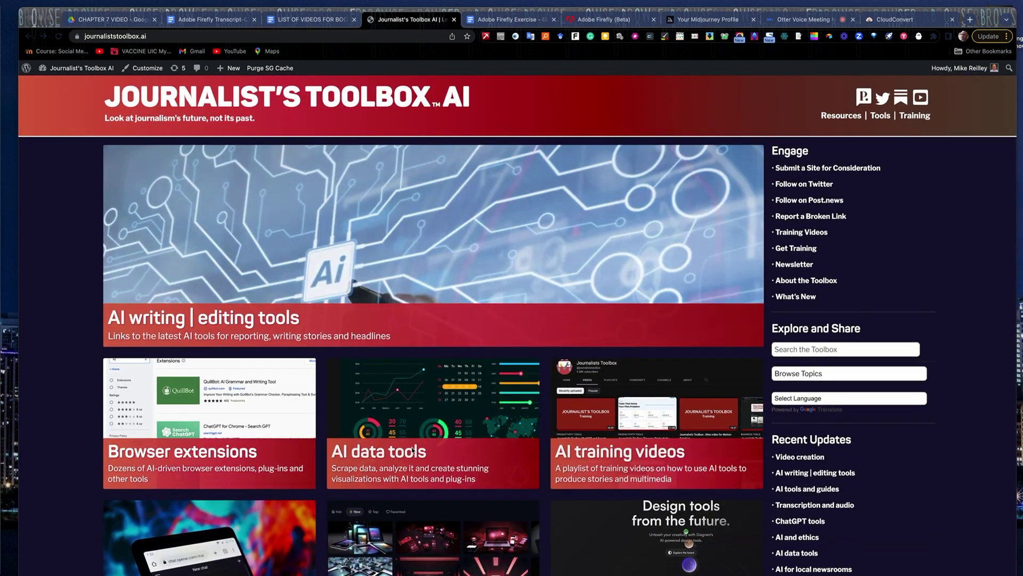
scroll(412, 450, down, 4)
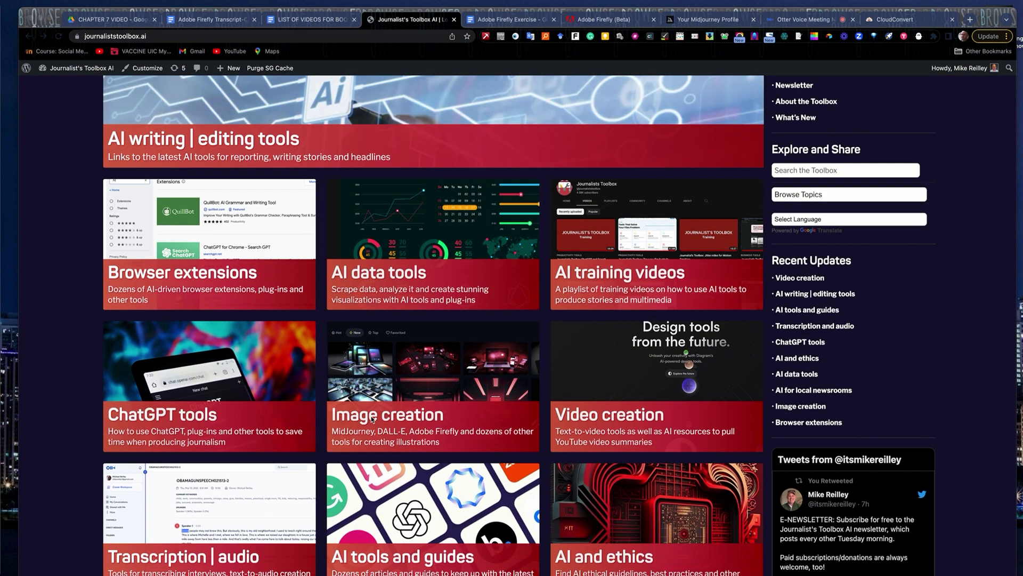
click(372, 419)
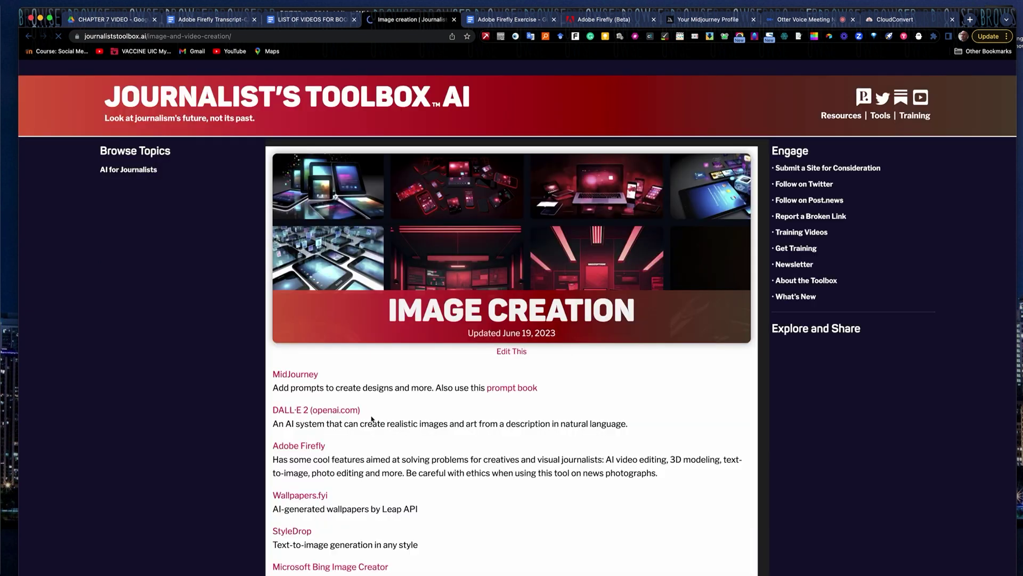
scroll(372, 419, down, 6)
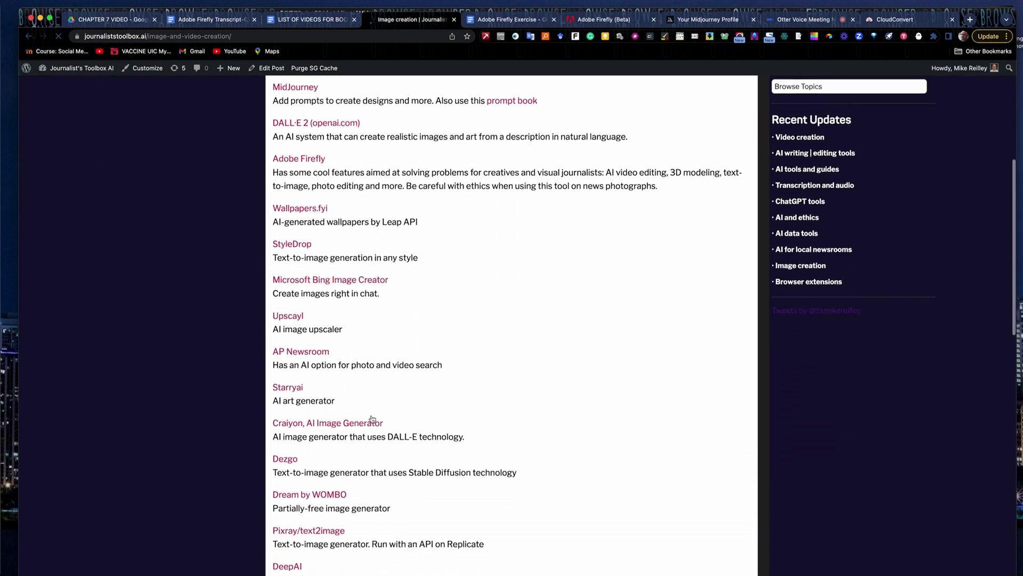
scroll(372, 416, down, 12)
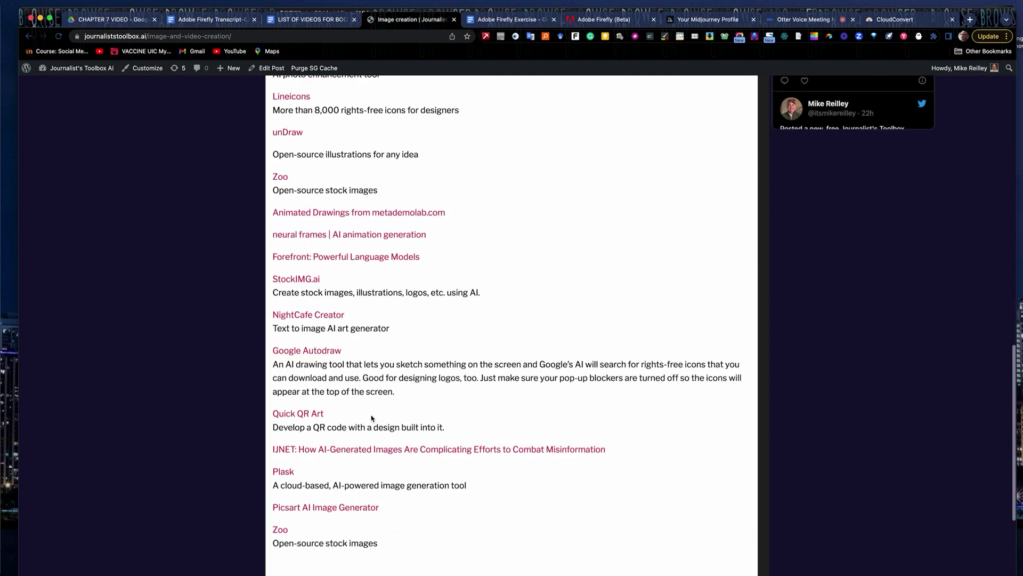
scroll(372, 418, up, 15)
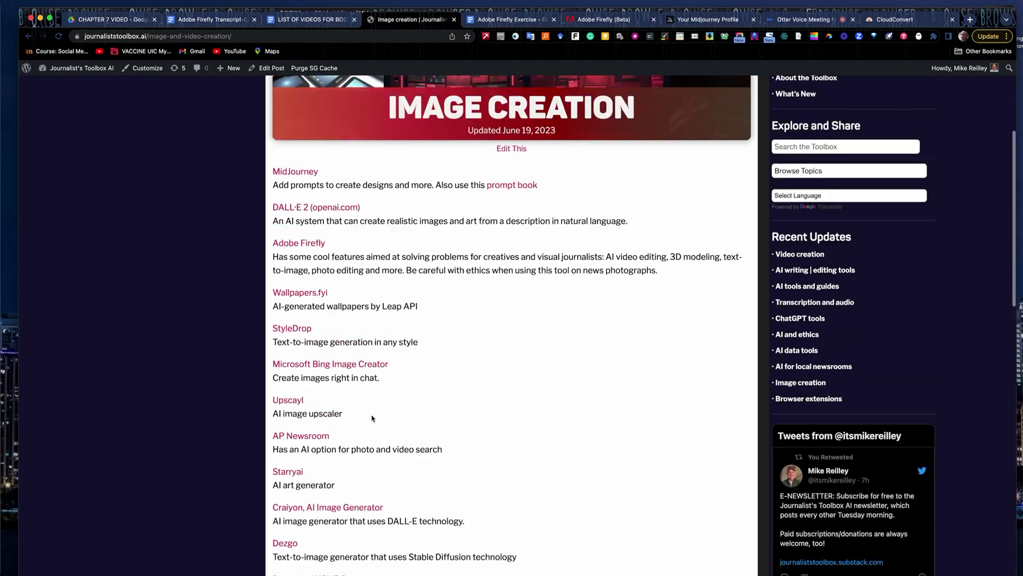
scroll(372, 420, up, 3)
click(424, 104)
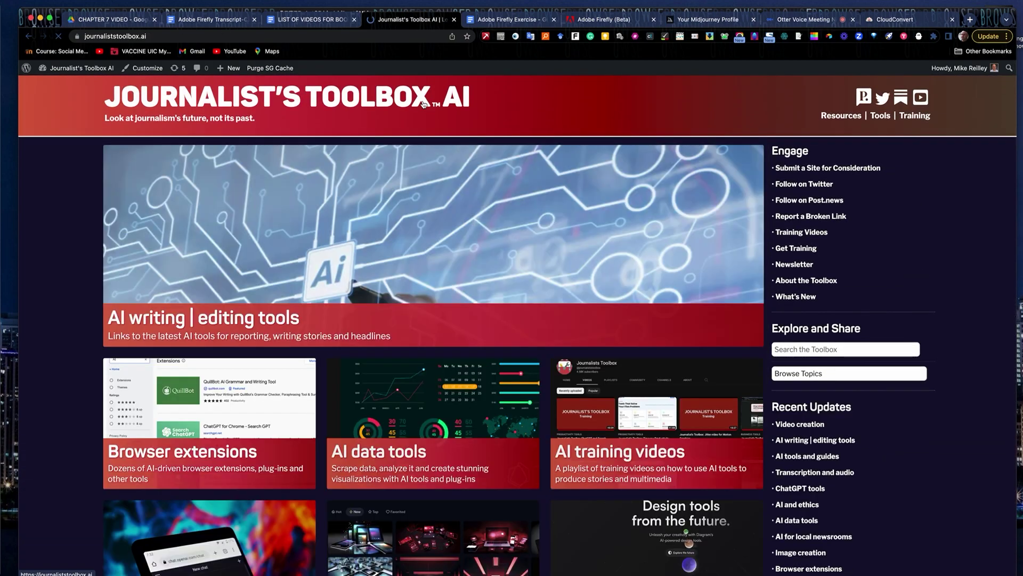
Look through the AI and ethics articles, then switch to the Adobe Firefly Exercise document
scroll(536, 491, down, 5)
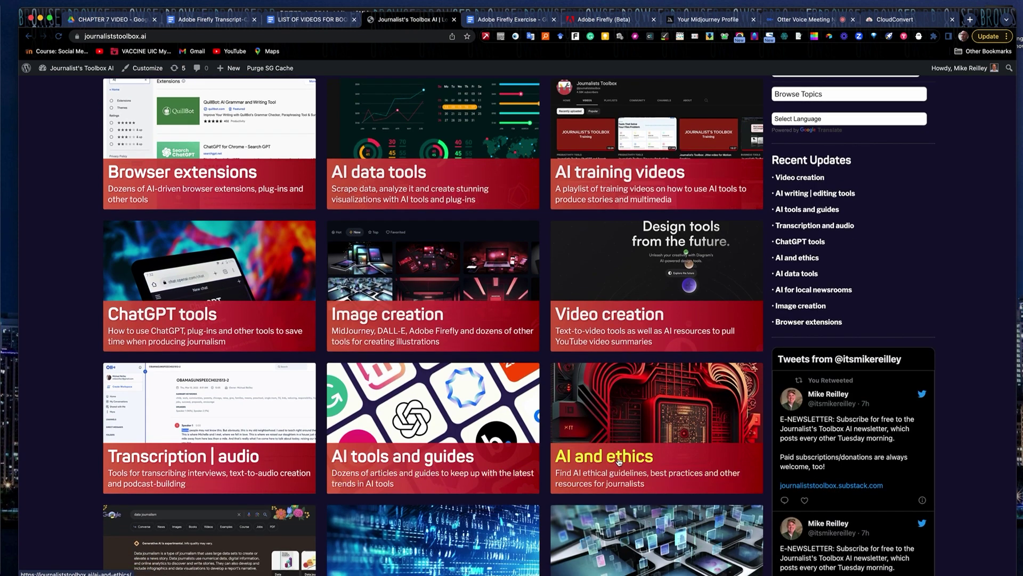
click(618, 462)
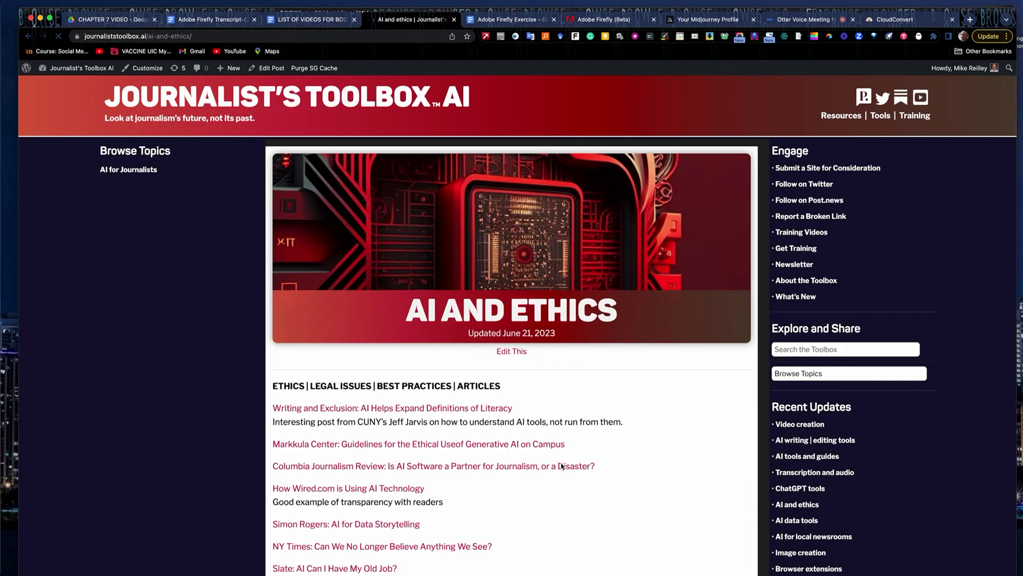
scroll(562, 468, down, 3)
scroll(562, 468, down, 12)
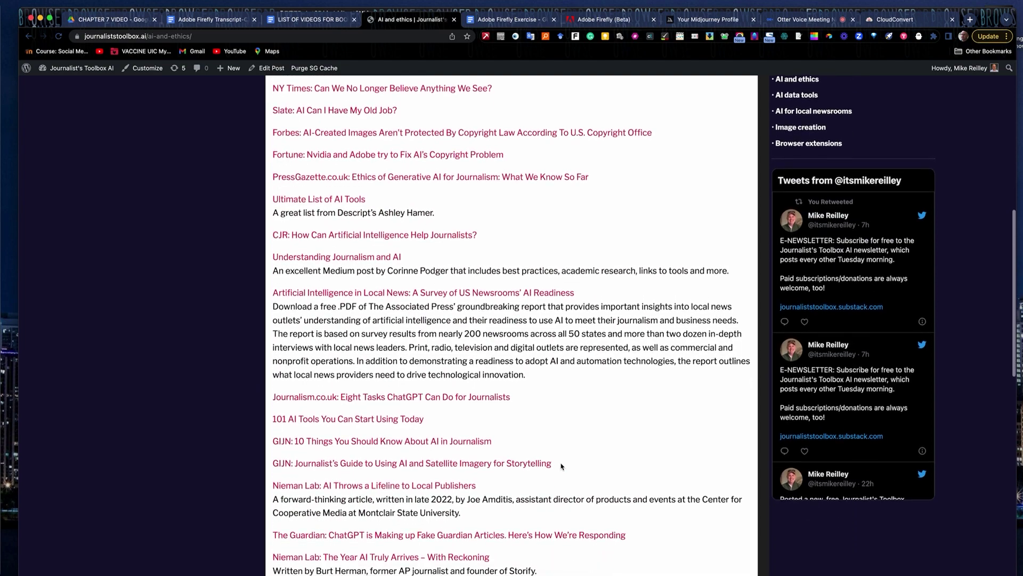
scroll(561, 466, down, 7)
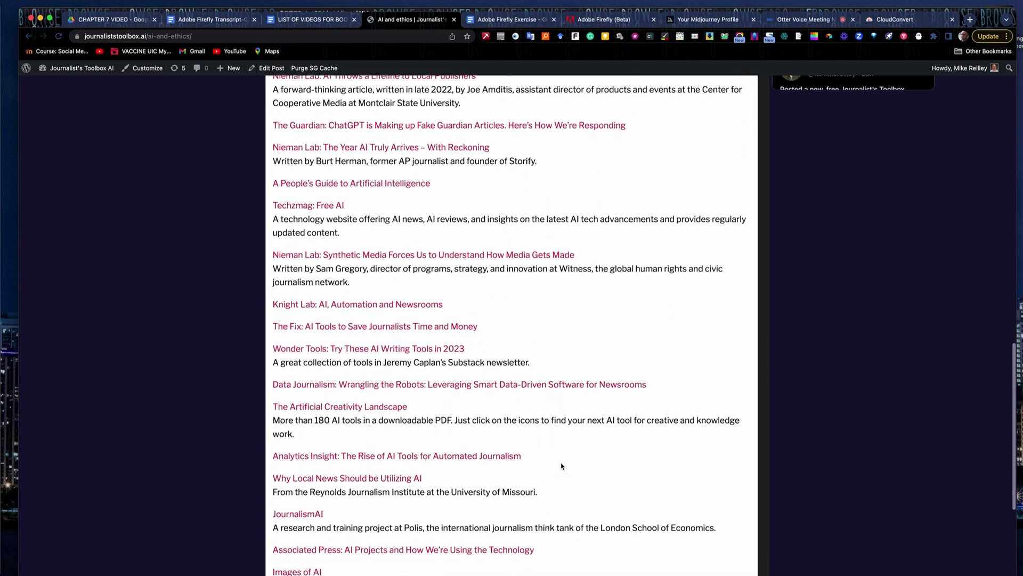
scroll(561, 466, up, 20)
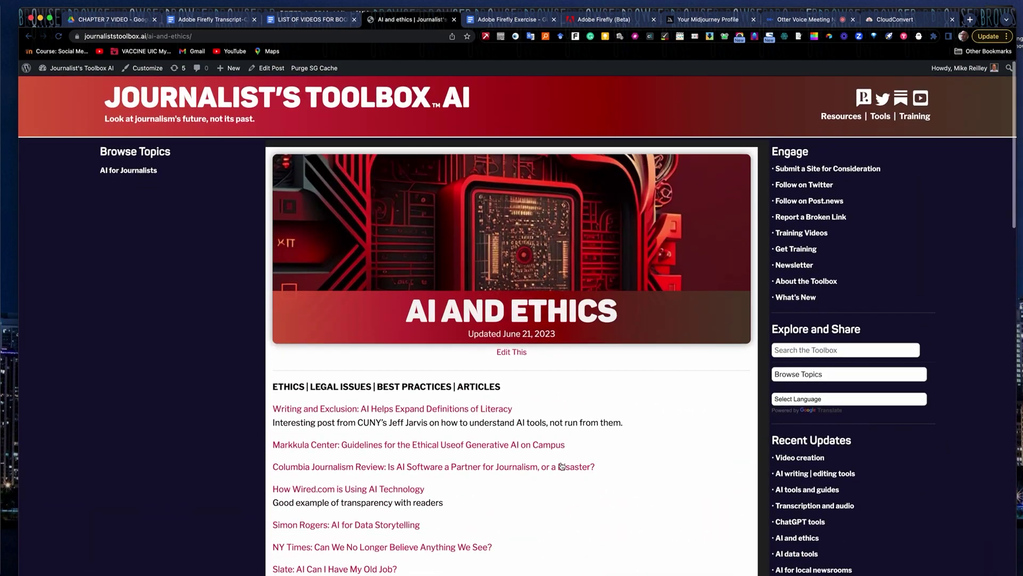
click(398, 105)
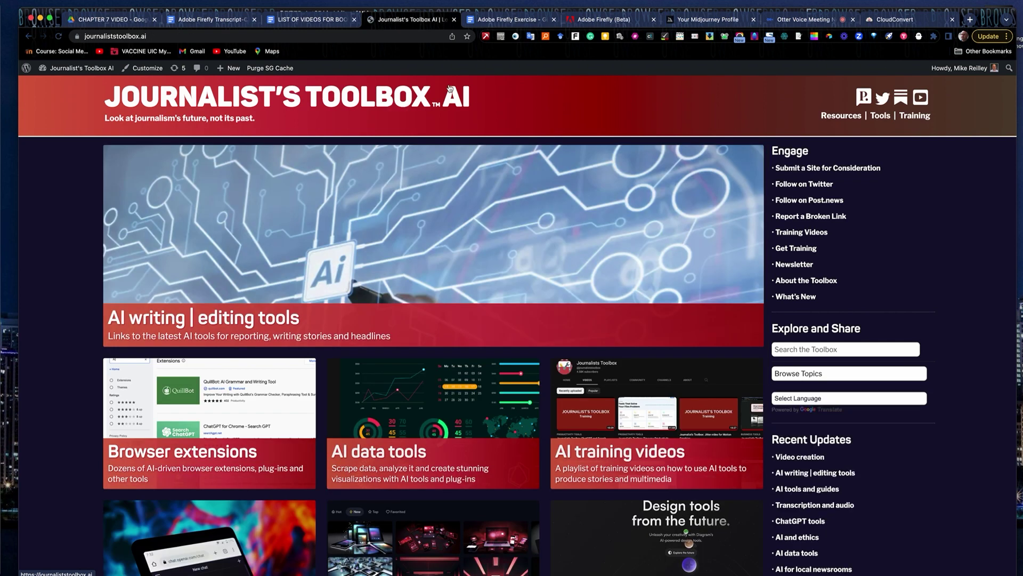
click(516, 21)
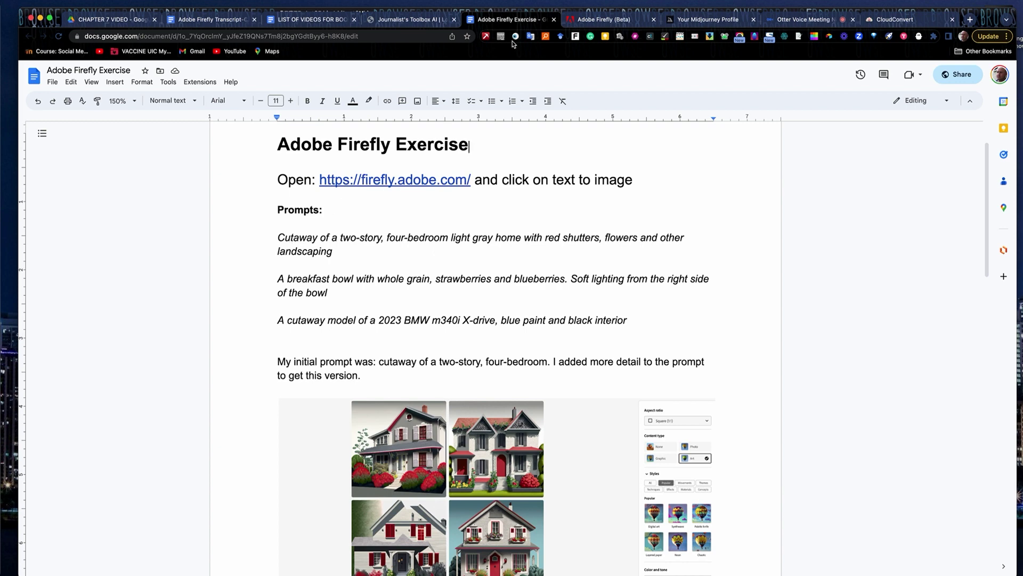
Switch to Adobe Firefly, start Text to image and scroll through its sample gallery
click(590, 20)
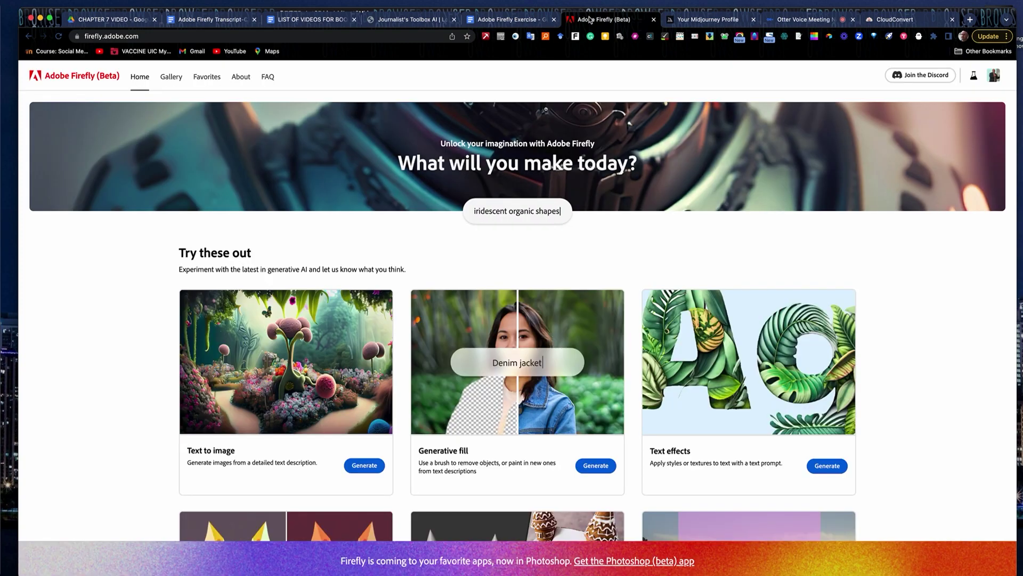
scroll(299, 347, down, 9)
scroll(270, 277, up, 5)
scroll(270, 277, up, 6)
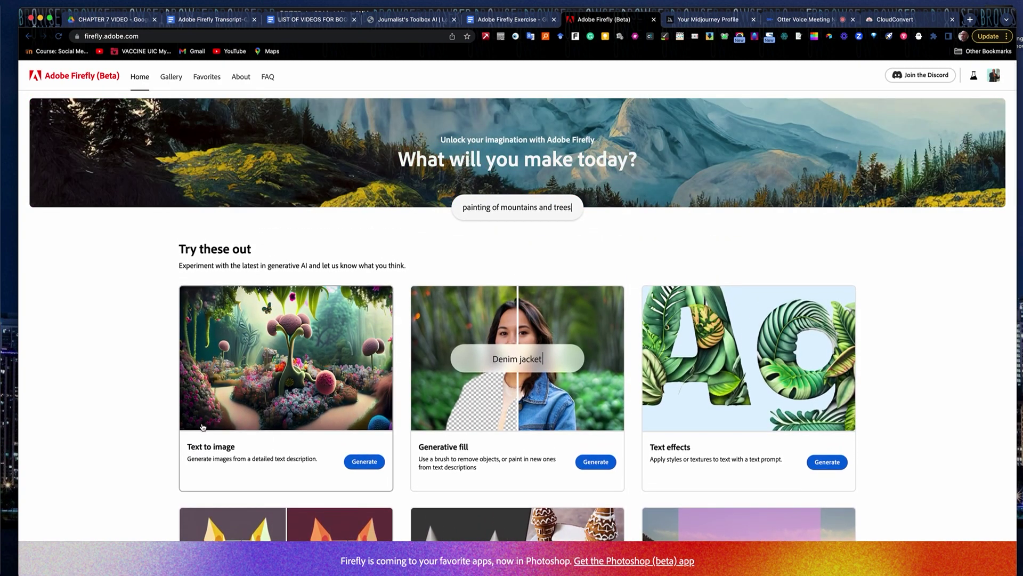
click(363, 462)
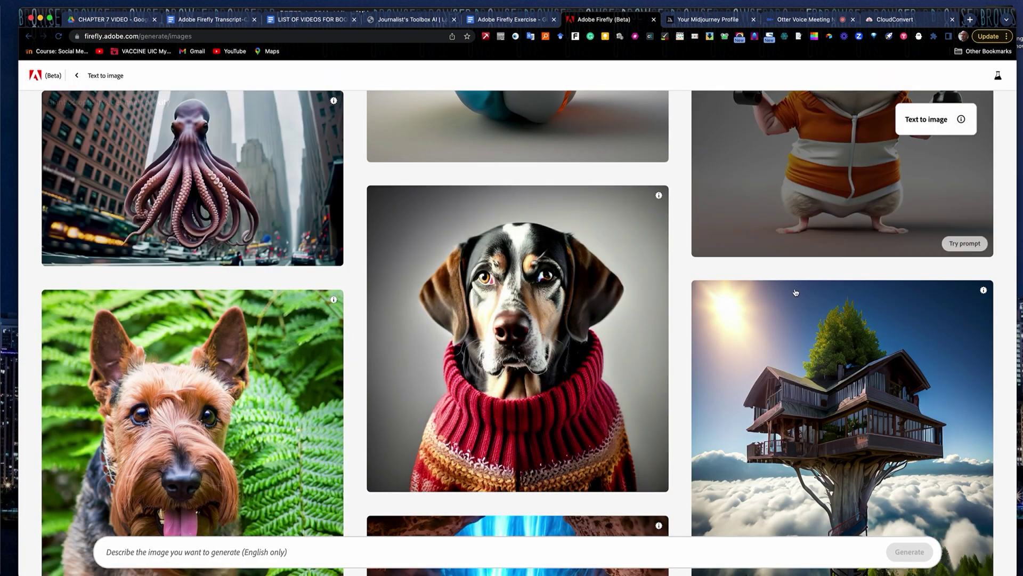
scroll(740, 343, down, 2)
scroll(740, 343, down, 12)
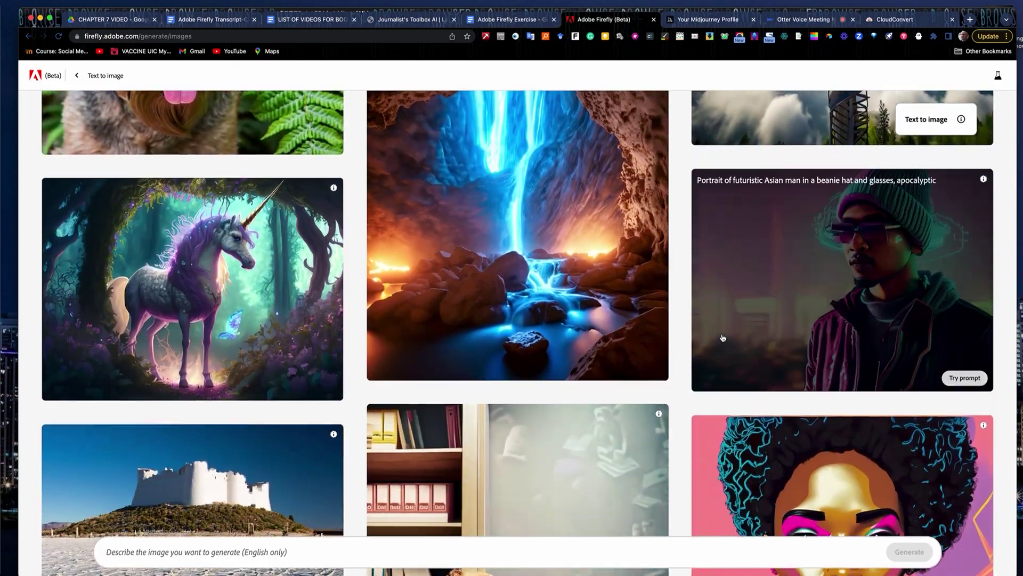
scroll(723, 337, down, 8)
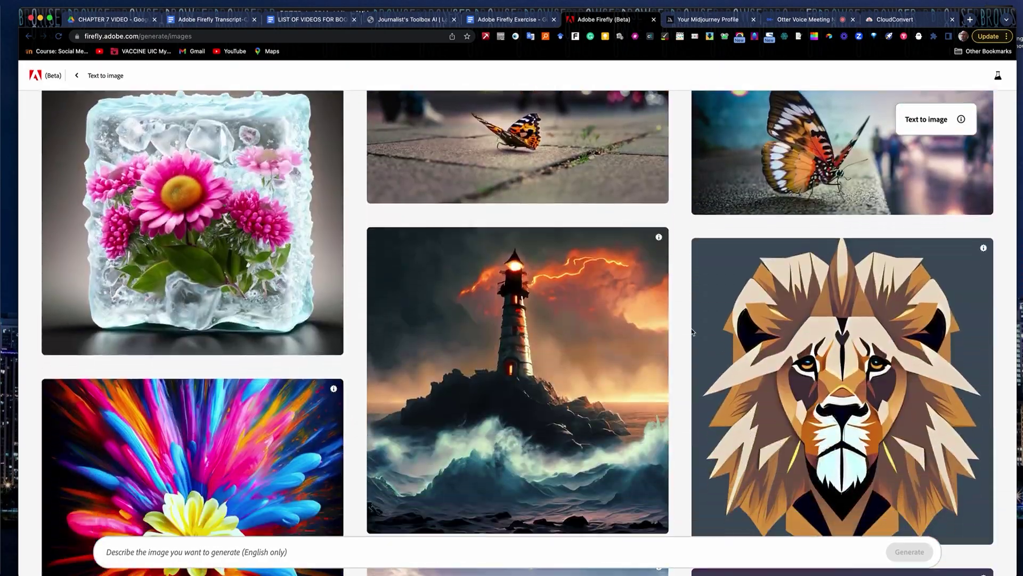
scroll(692, 332, up, 7)
scroll(692, 332, up, 15)
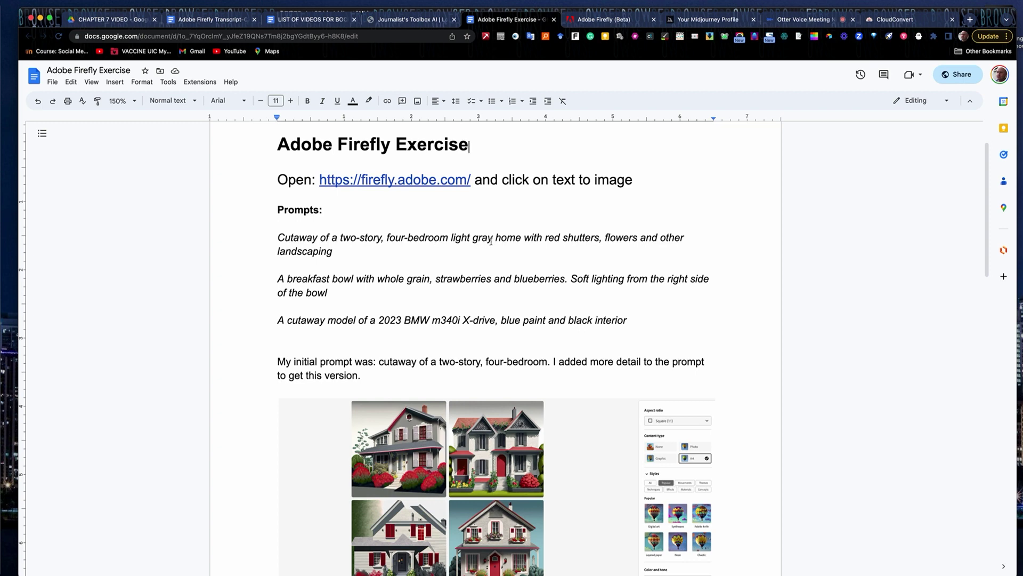
Select and copy the first prompt, the gray-house cutaway, and go to Adobe Firefly
click(585, 240)
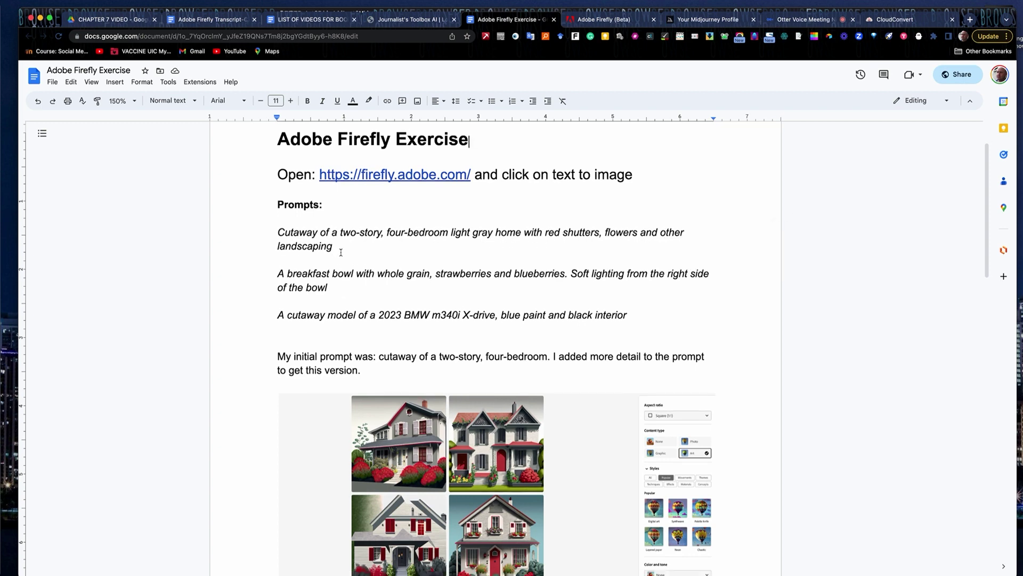
scroll(439, 358, down, 5)
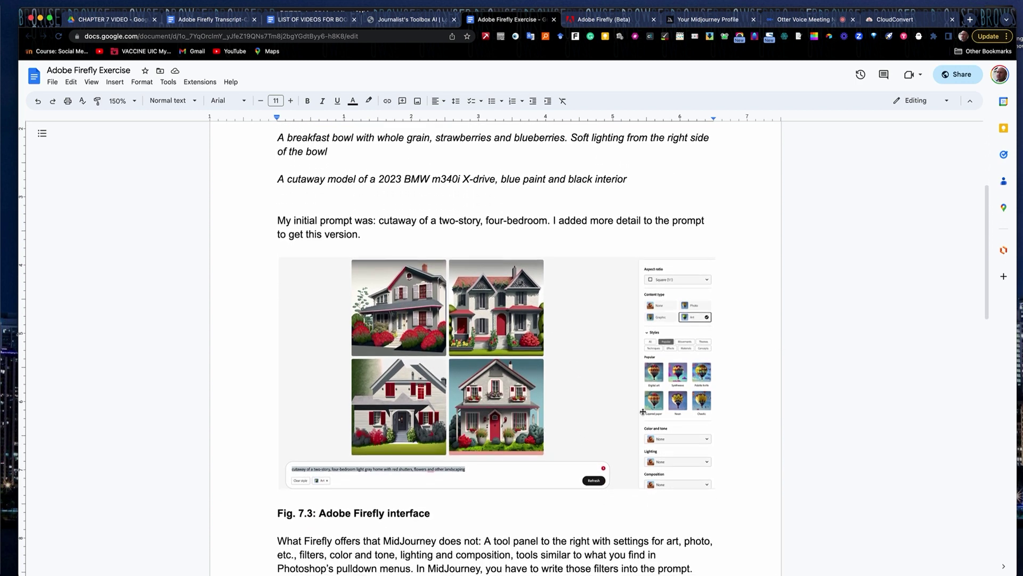
scroll(353, 217, up, 5)
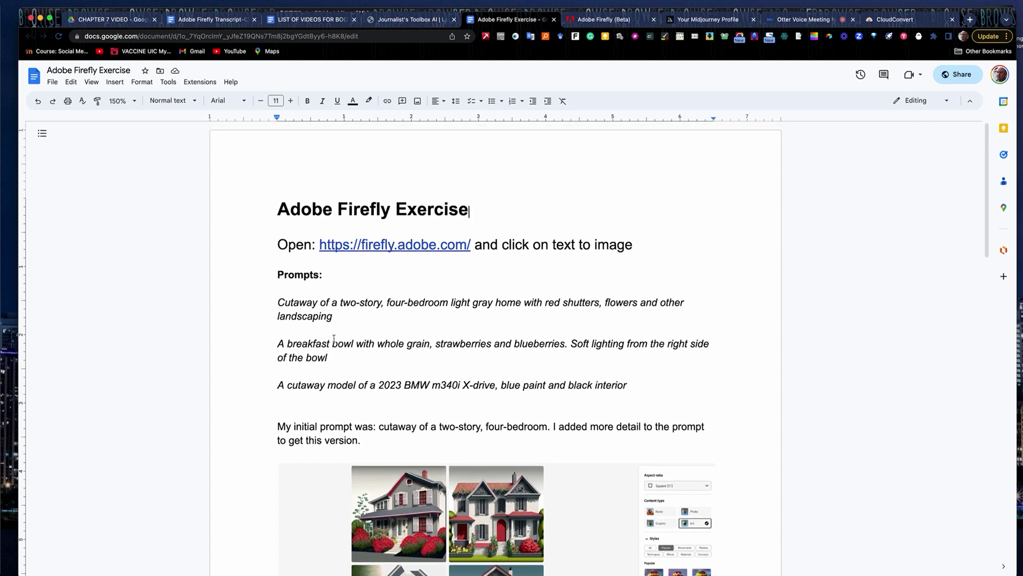
drag(336, 315, 267, 304)
key(super+c)
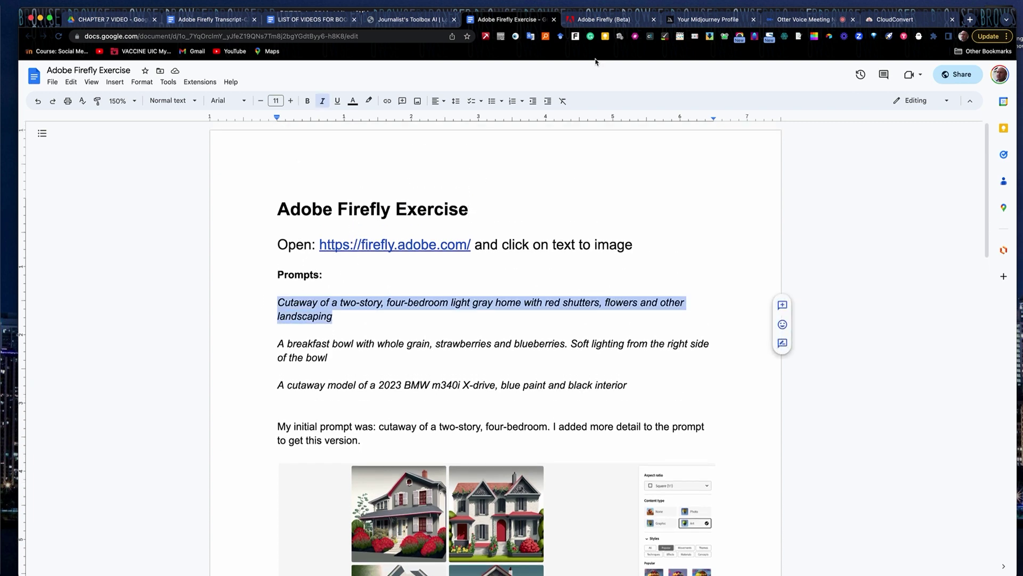
click(583, 22)
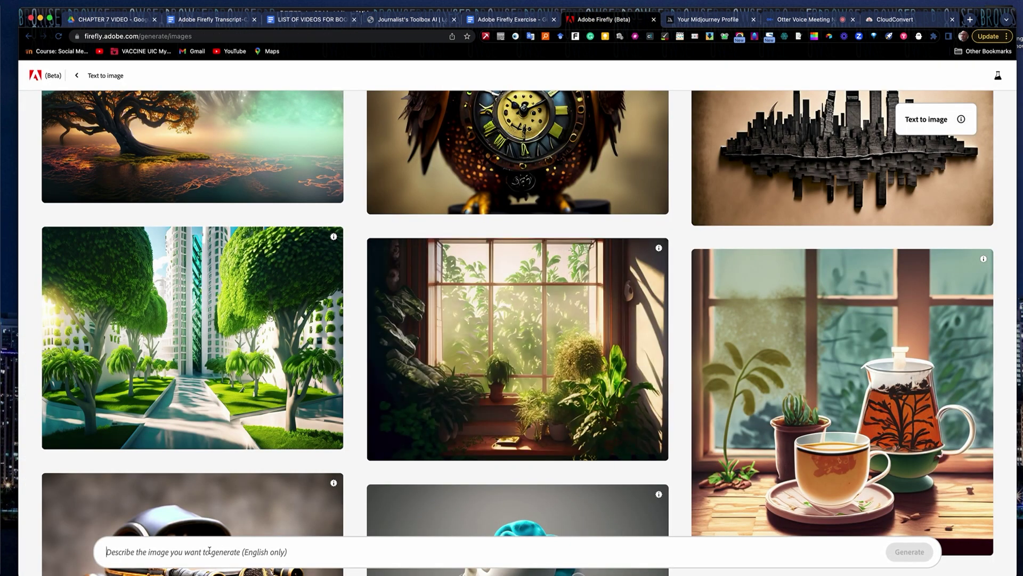
Paste the gray house prompt and generate images from it
key(super+v)
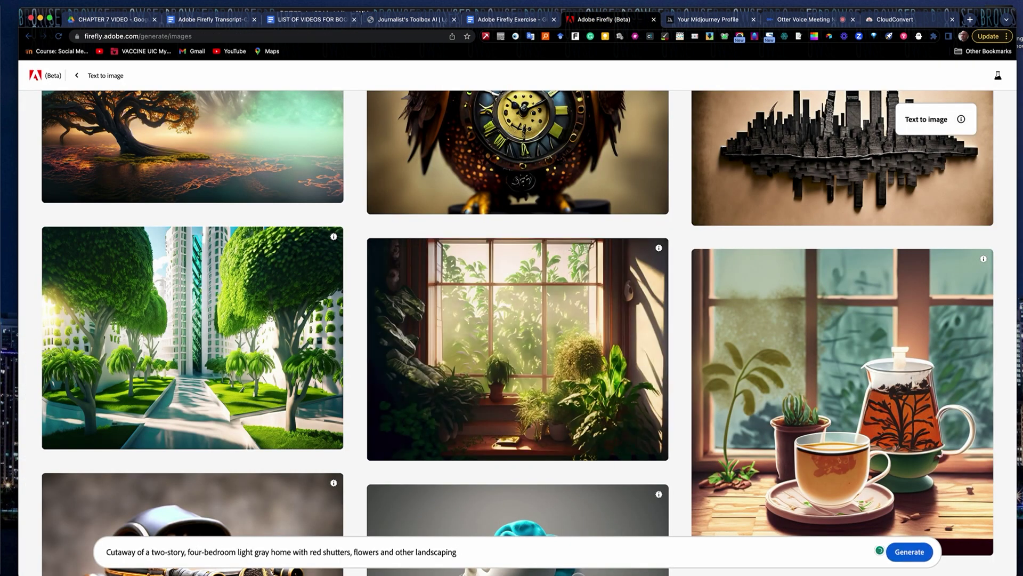
click(910, 551)
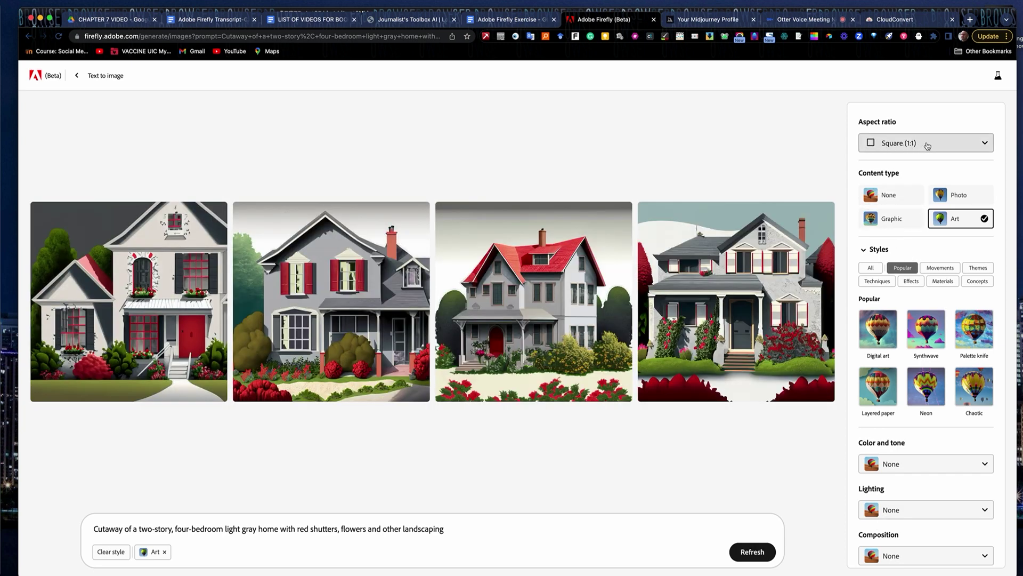
Change the image aspect ratio to Landscape (4:3)
click(949, 146)
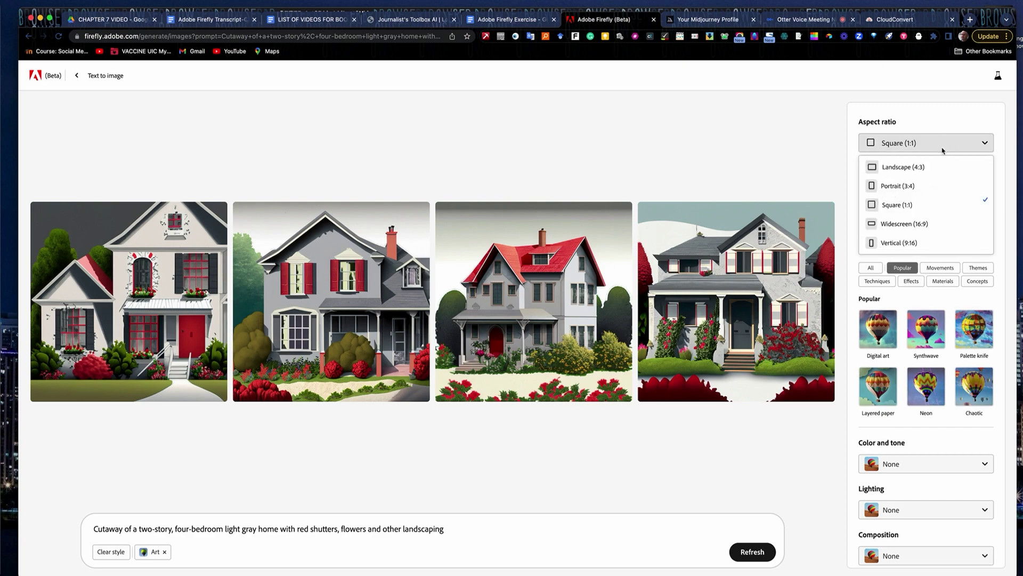
click(918, 170)
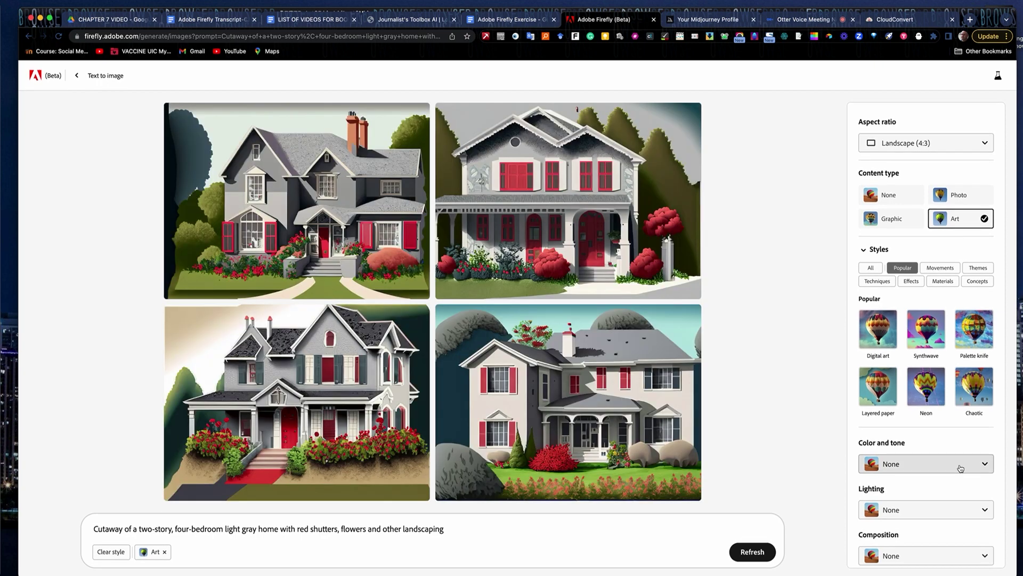
Apply Golden hour lighting and Vibrant color tone, leaving Composition unchanged
click(960, 514)
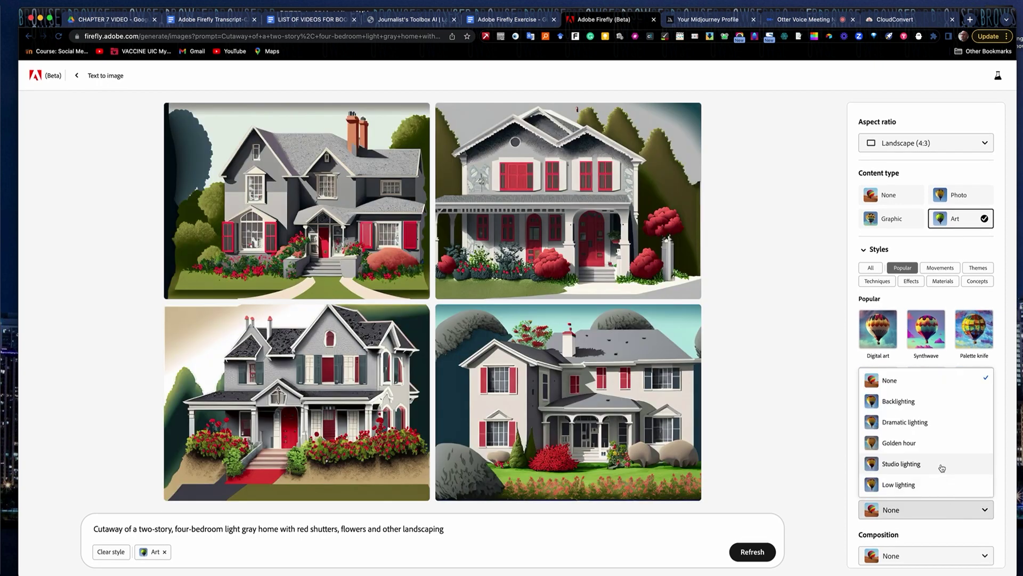
click(938, 443)
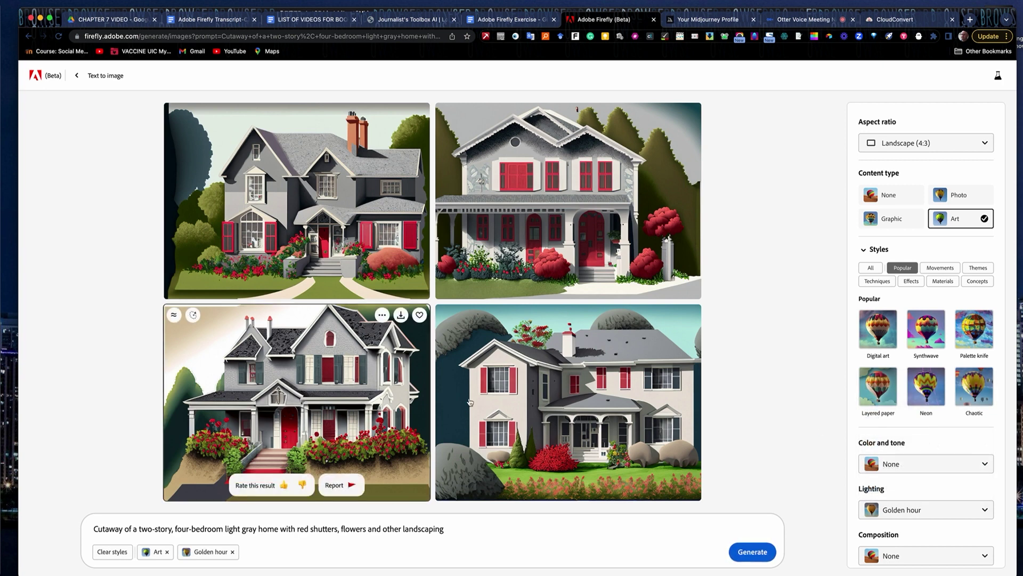
click(912, 557)
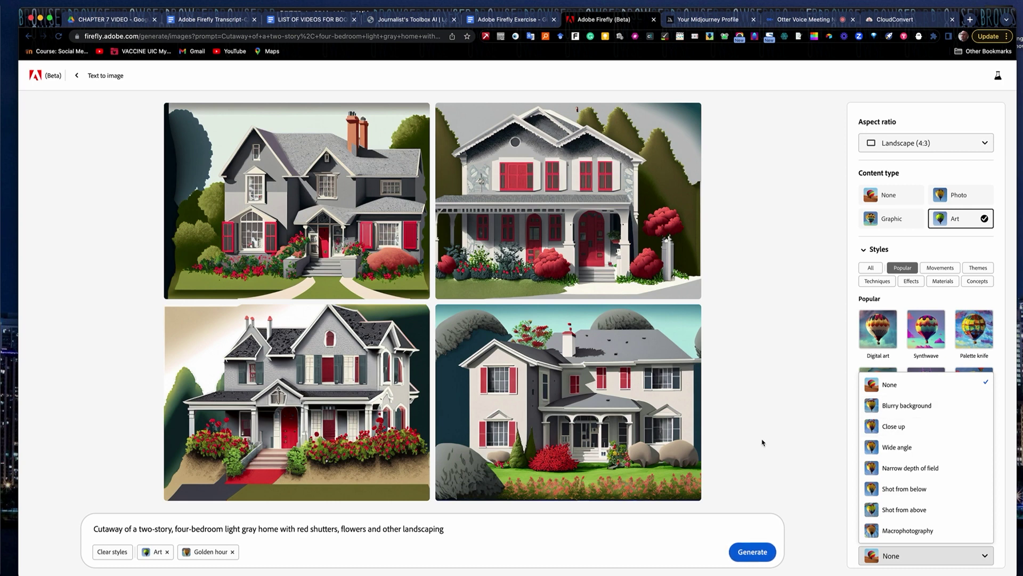
click(789, 404)
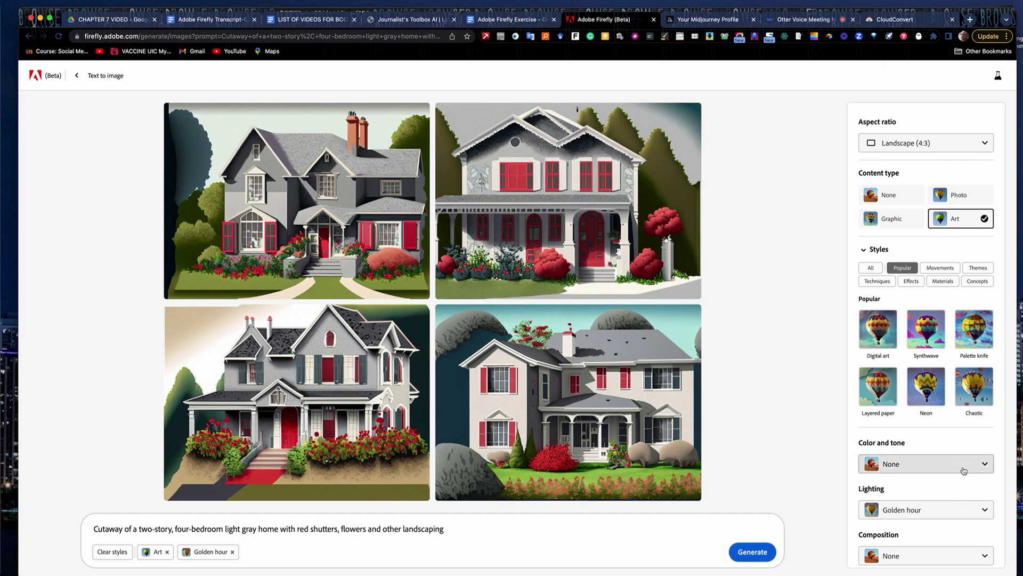
scroll(963, 470, down, 1)
click(973, 547)
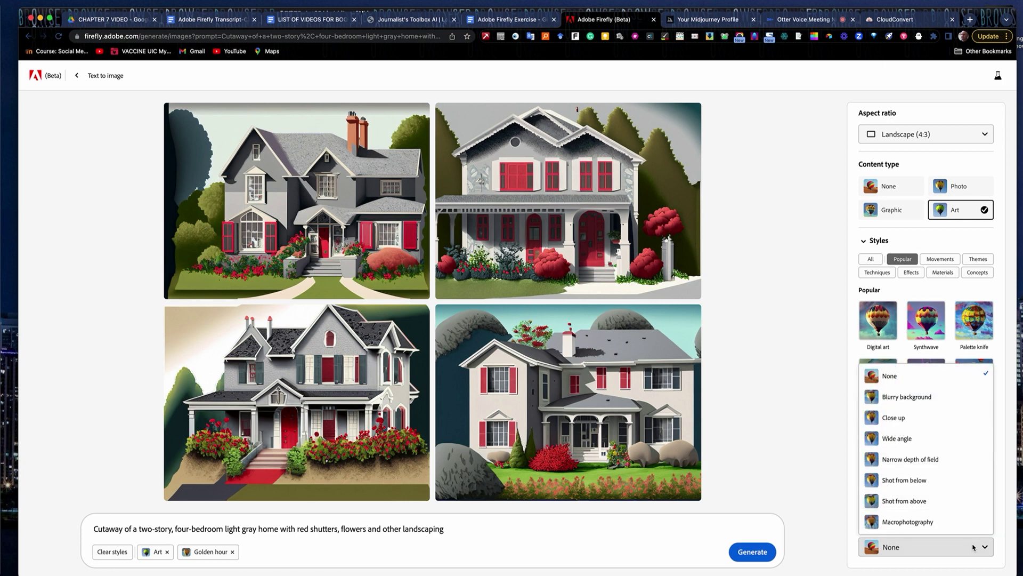
click(819, 470)
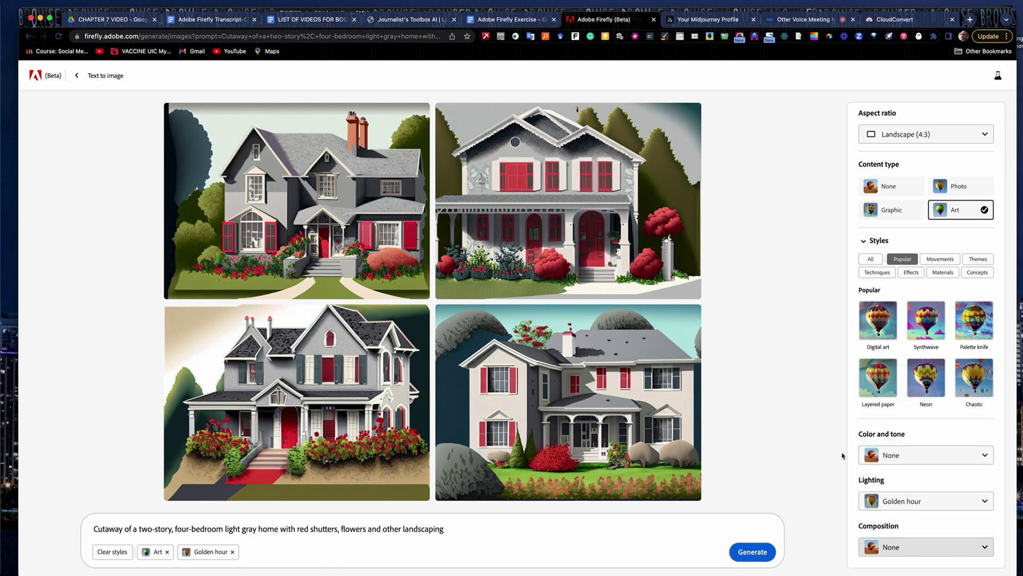
click(939, 453)
click(909, 411)
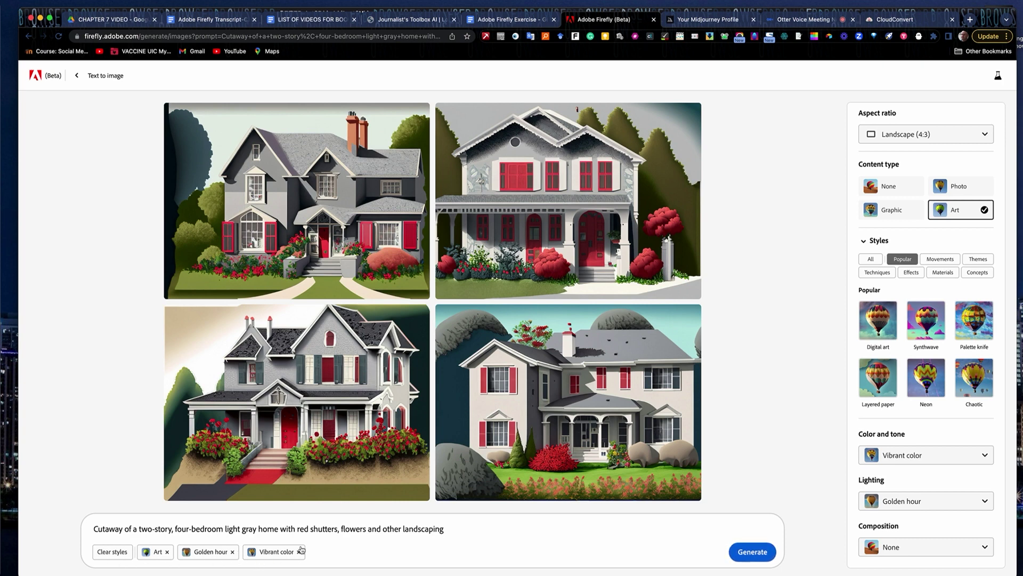
Rate the top-left house image thumbs-up and dismiss the thank-you message
mouse_move(594, 386)
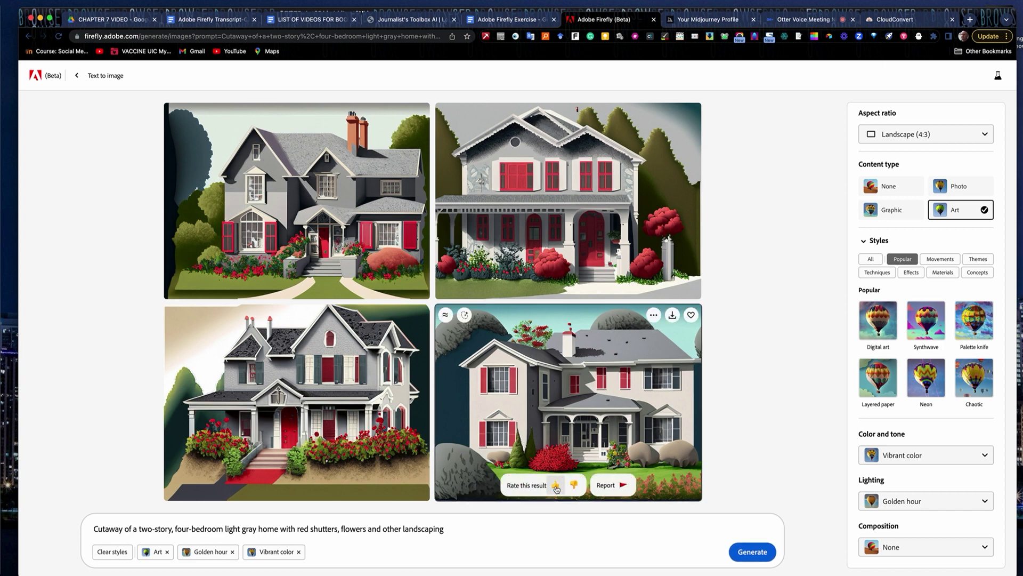
mouse_move(257, 274)
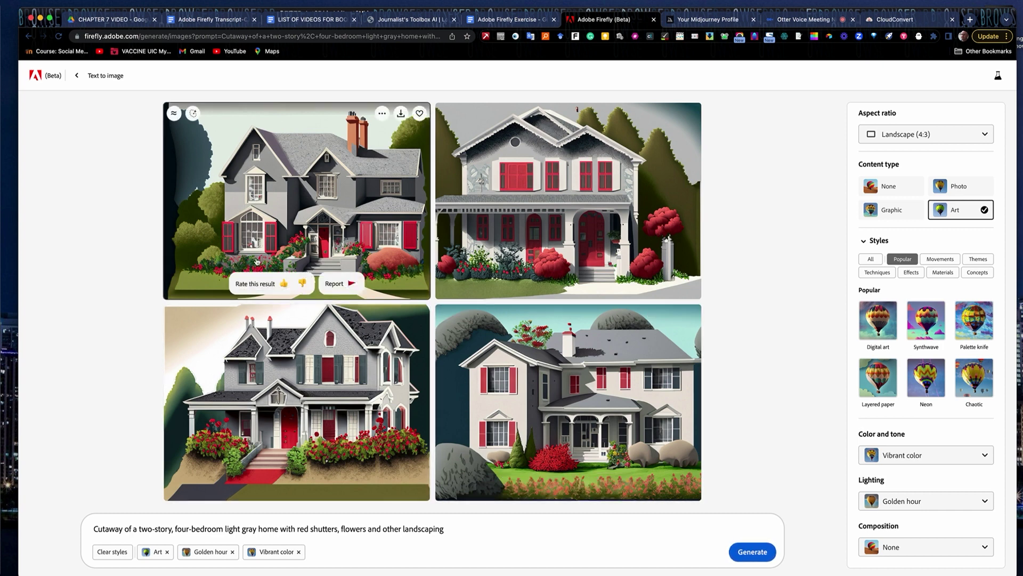
click(284, 285)
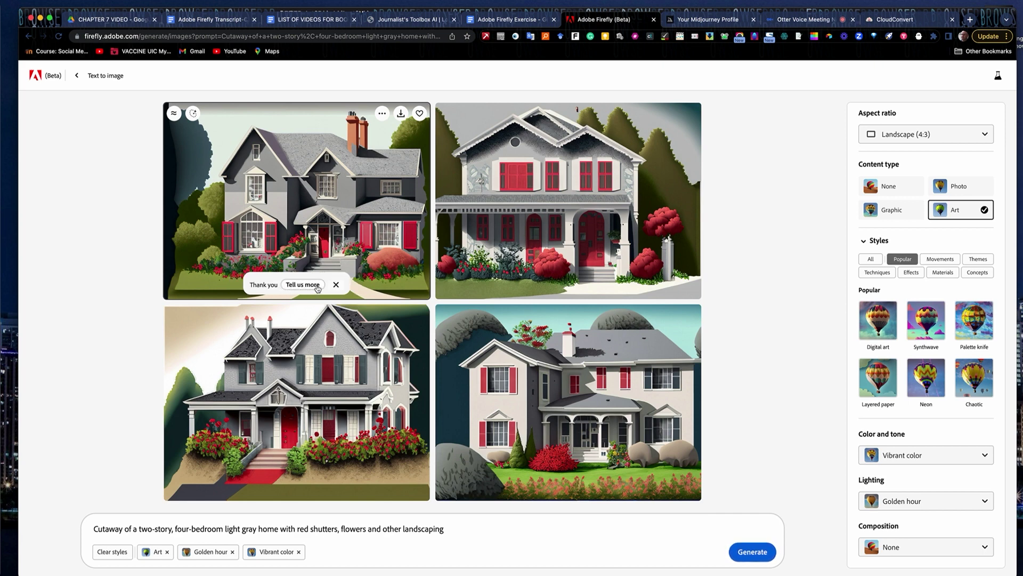
click(335, 286)
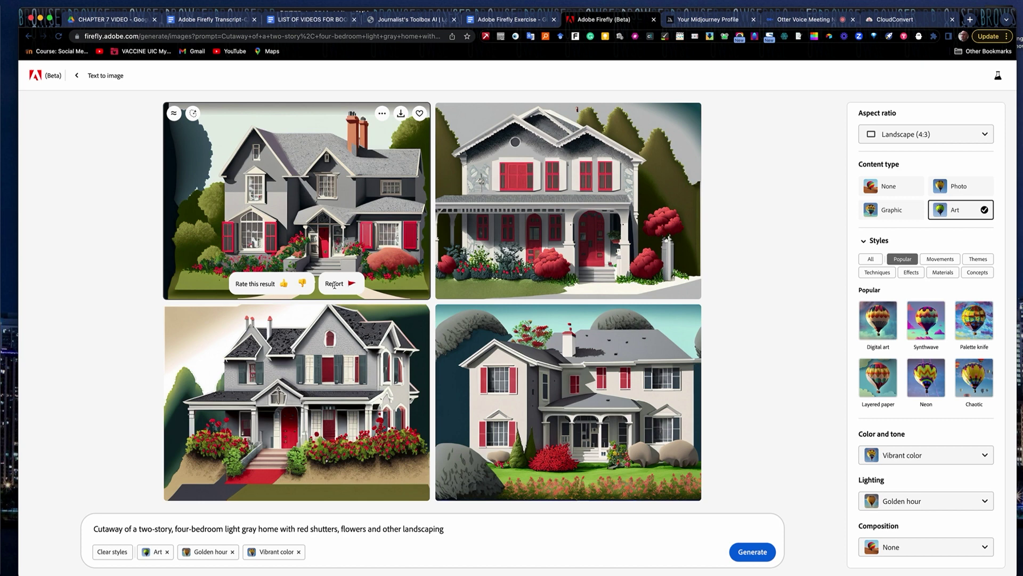
Download the top-left house image past the Content Credentials notice, then go back to the empty gallery
click(401, 115)
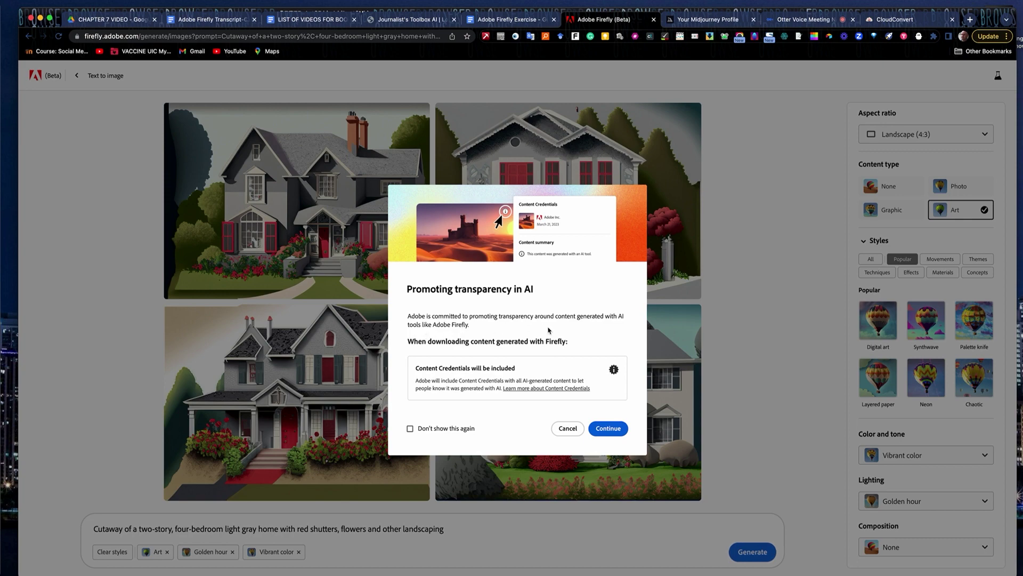
click(611, 428)
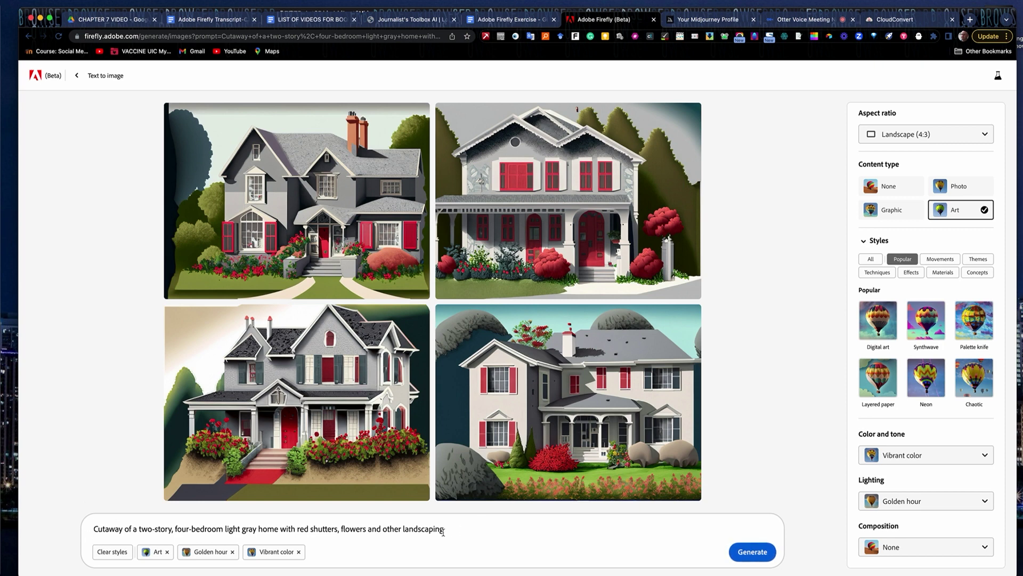
drag(447, 528, 95, 529)
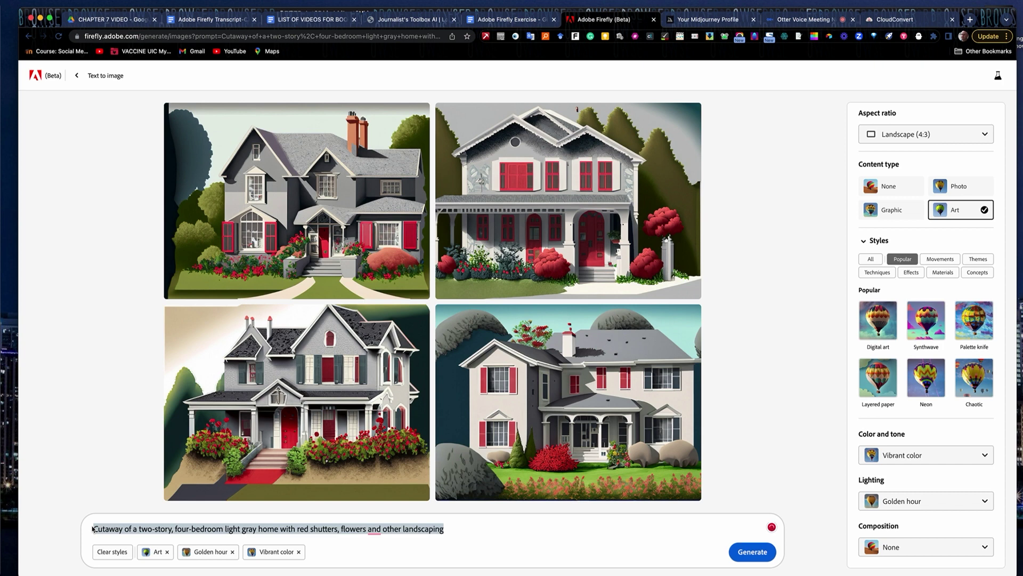
mouse_move(234, 237)
mouse_move(516, 150)
click(55, 77)
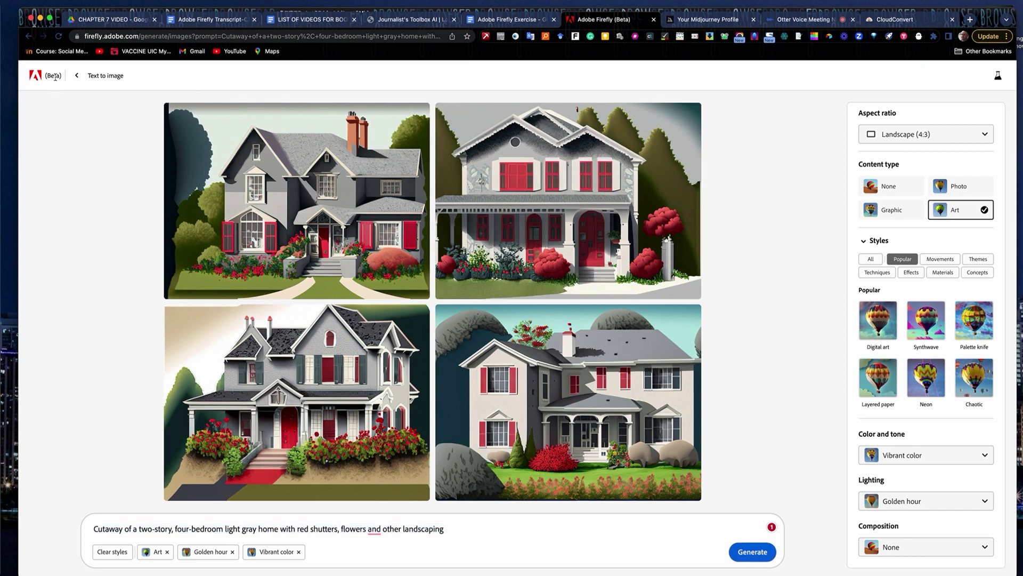
click(29, 36)
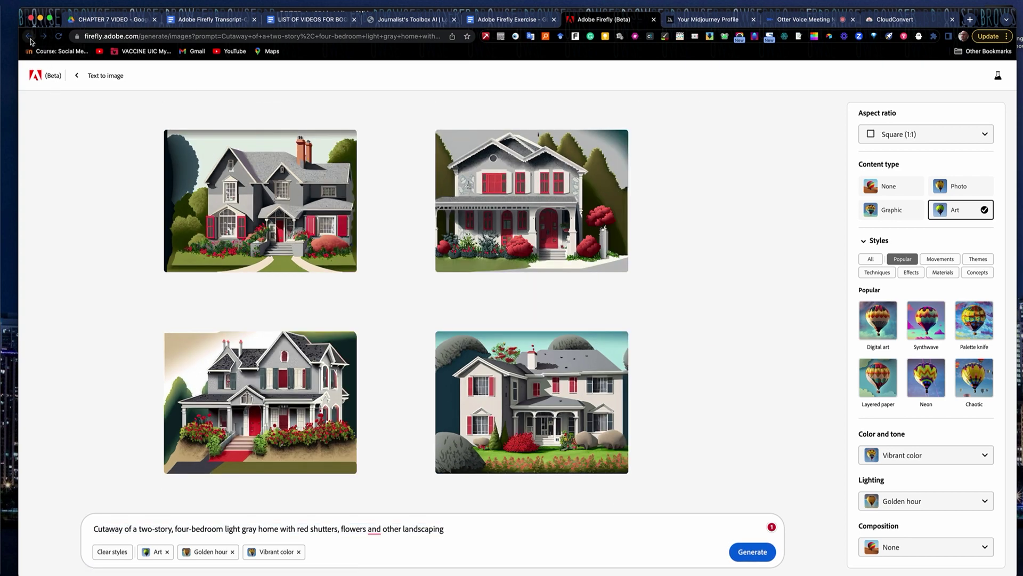
click(29, 38)
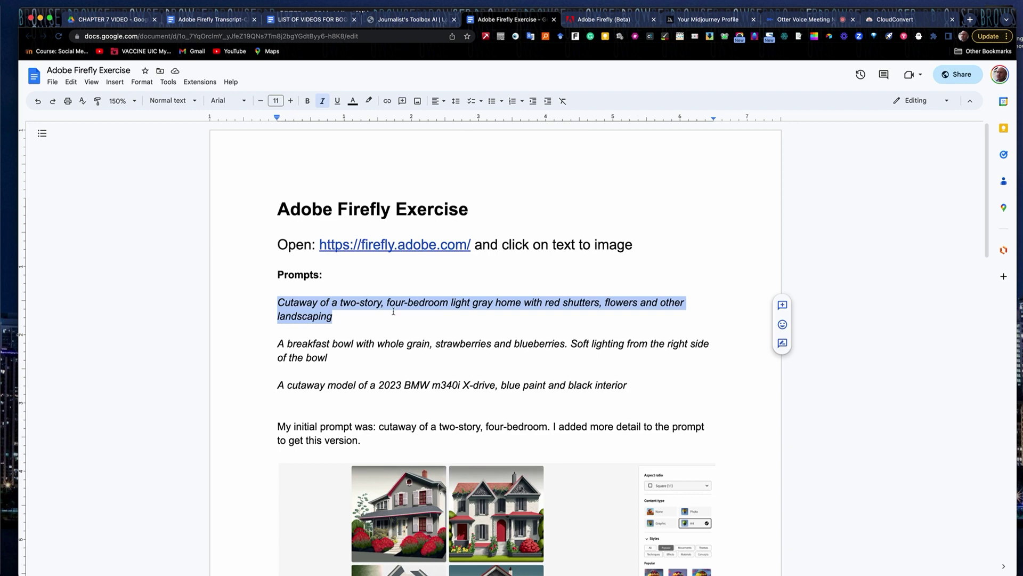
Select the whole breakfast bowl prompt paragraph for copying
click(336, 359)
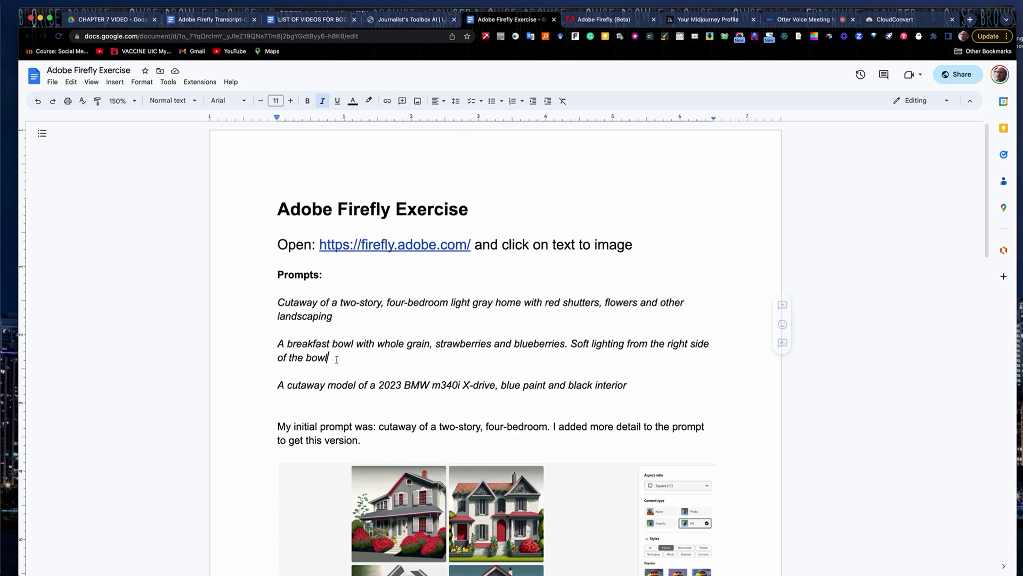
drag(332, 358, 269, 344)
key(super+c)
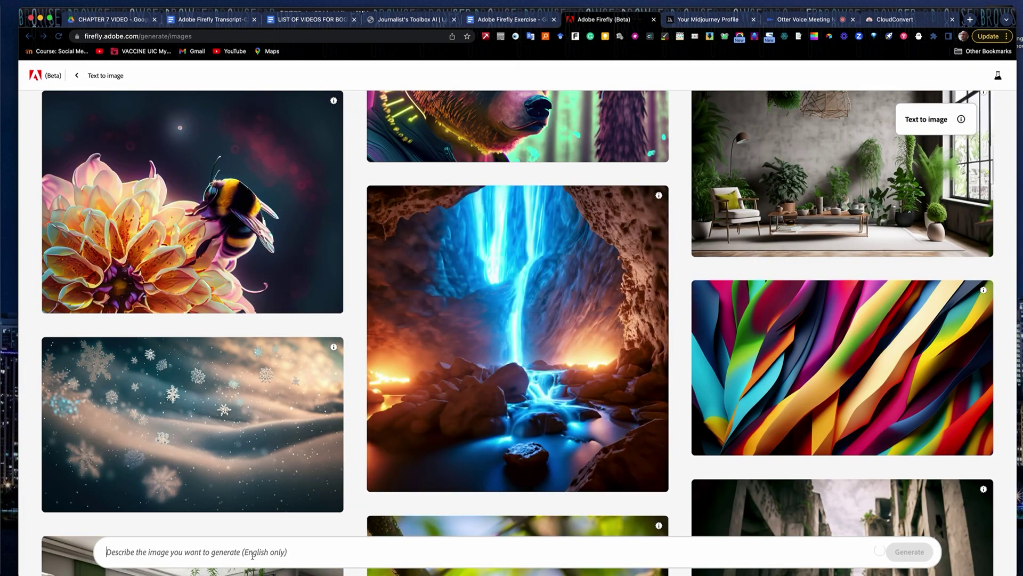
Paste and generate the breakfast bowl prompt, then add Wide angle composition and Studio lighting
key(super+v)
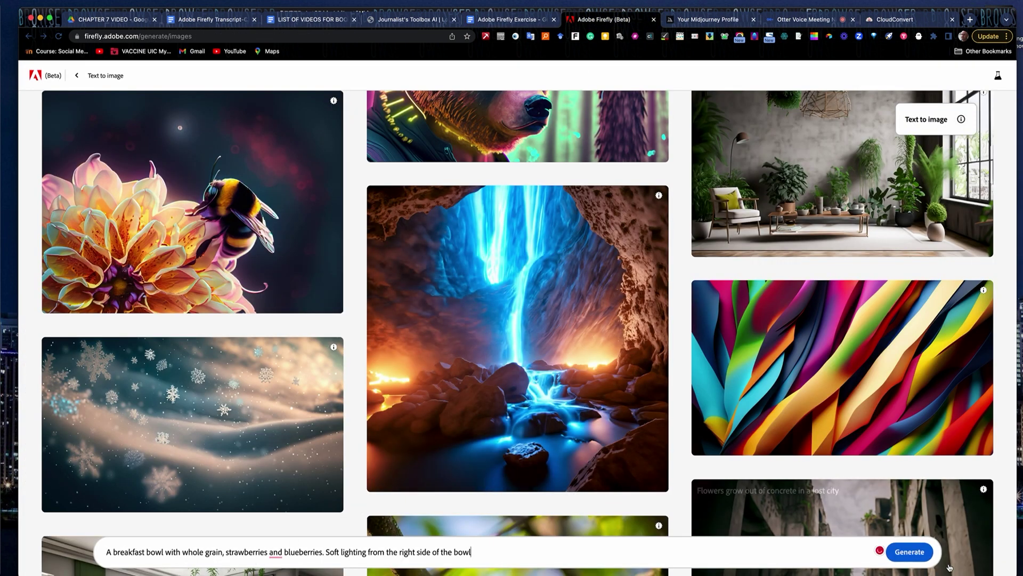
click(909, 551)
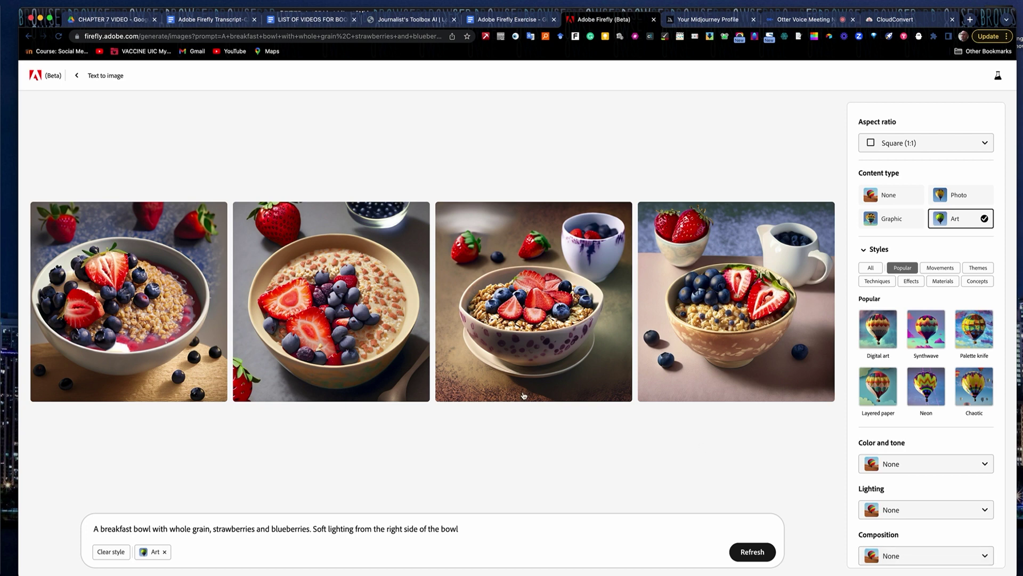
click(980, 556)
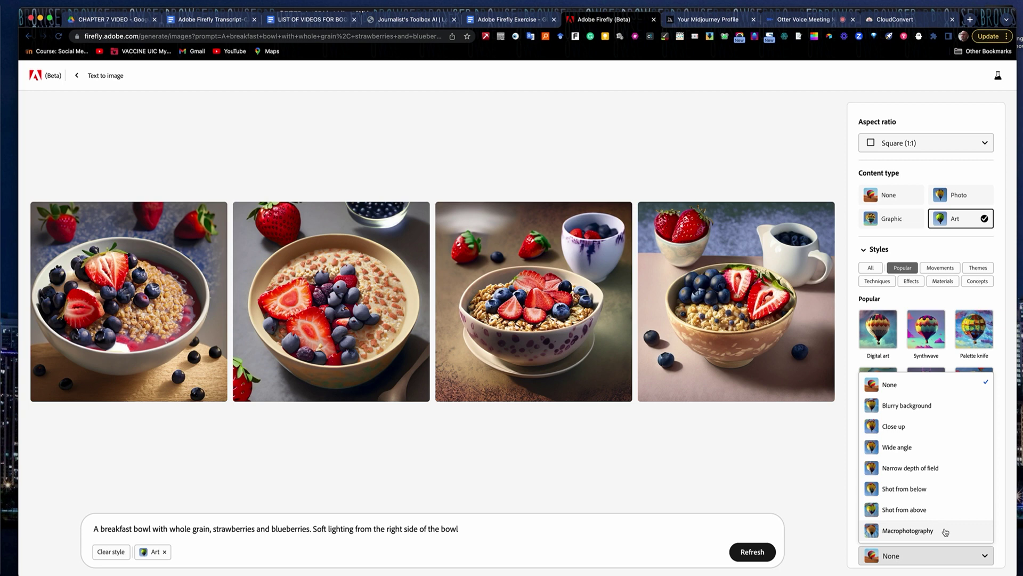
click(939, 448)
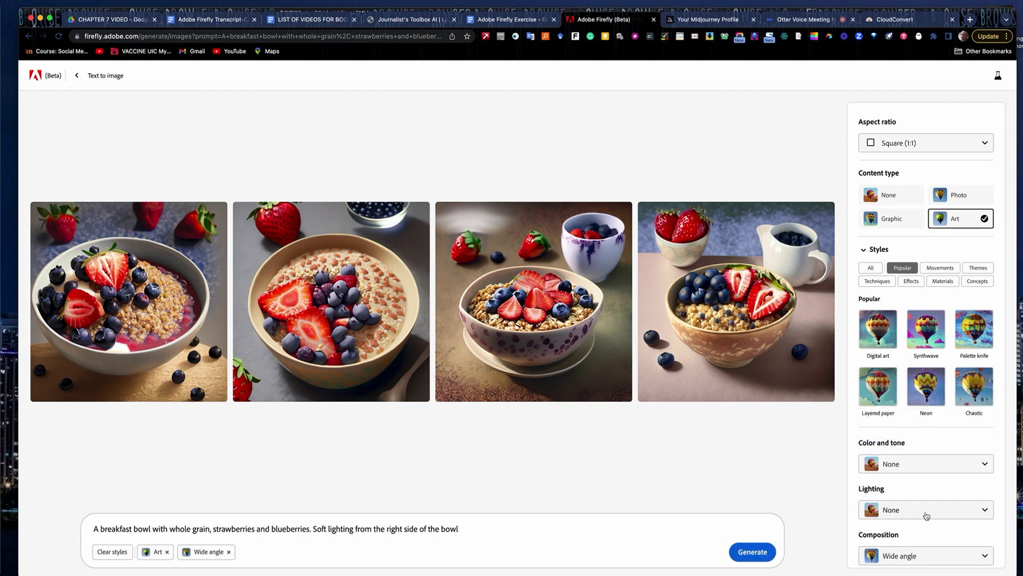
click(945, 510)
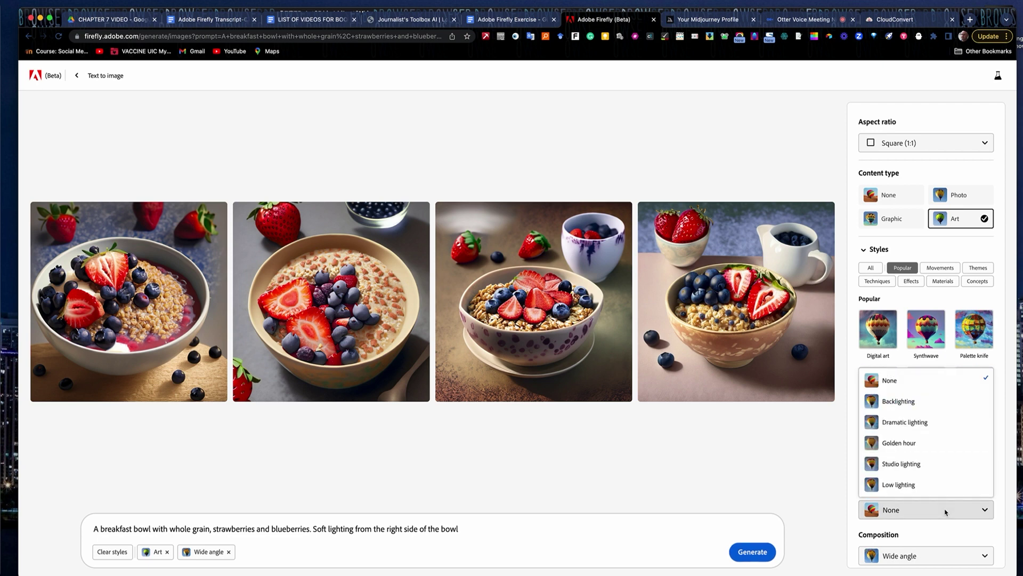
click(921, 463)
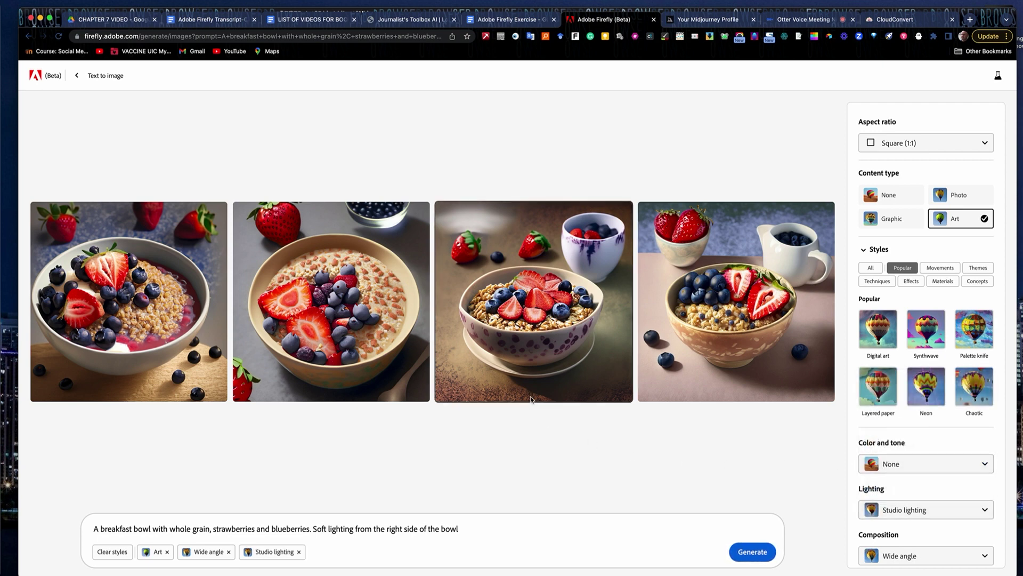
mouse_move(311, 373)
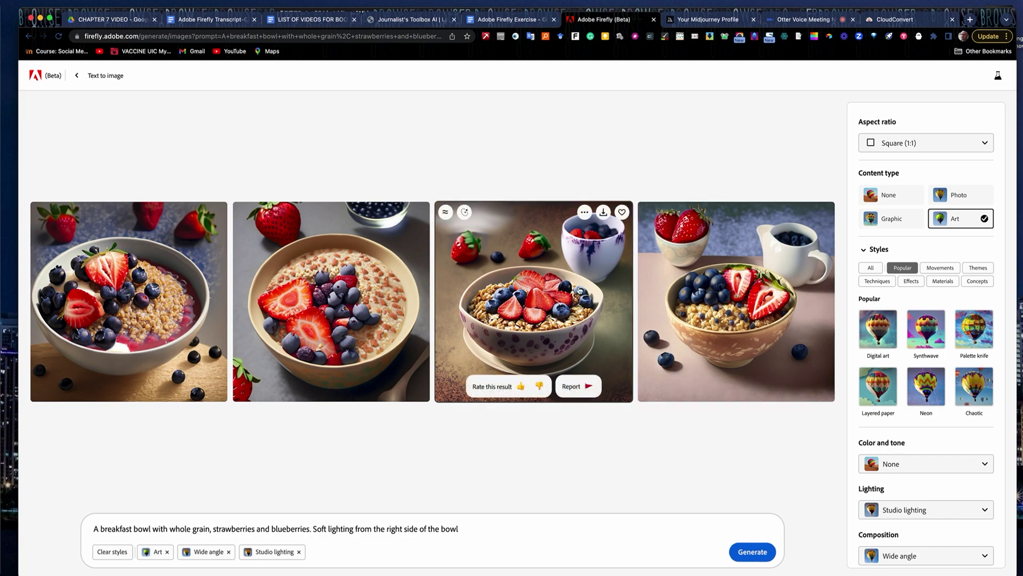
Download the third breakfast-bowl image and confirm it appears in Downloads
click(603, 211)
click(608, 428)
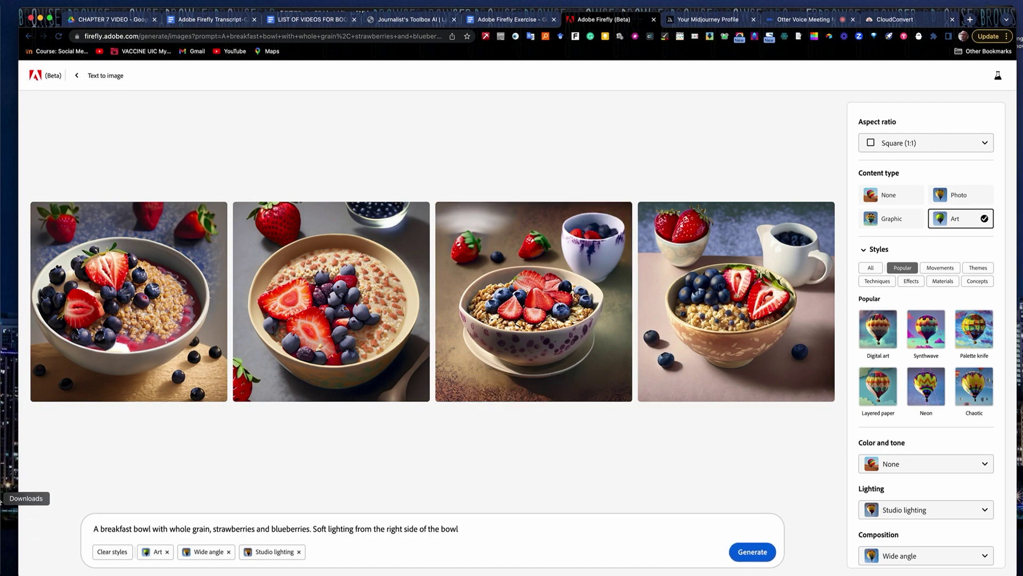
click(4, 498)
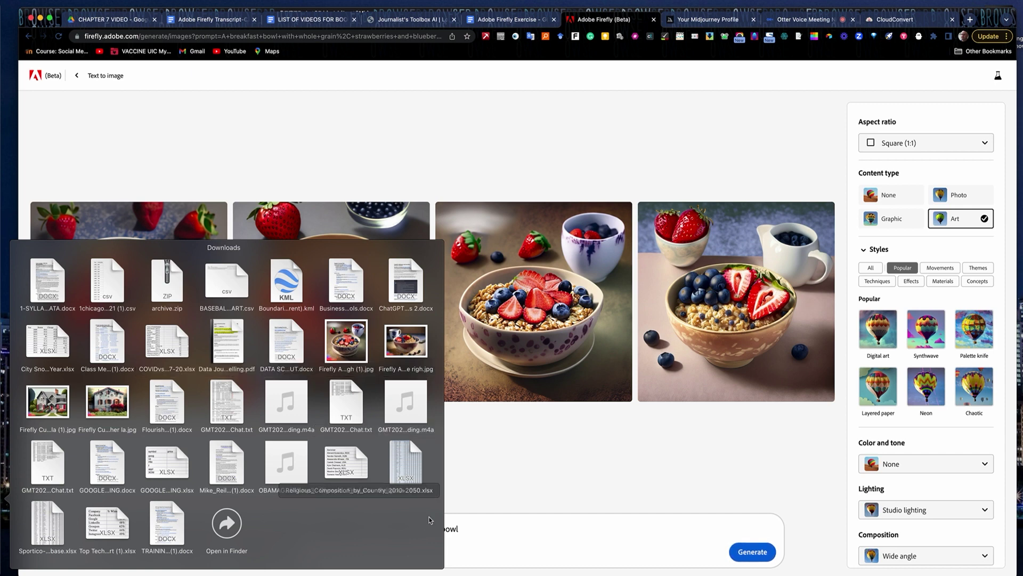
click(600, 464)
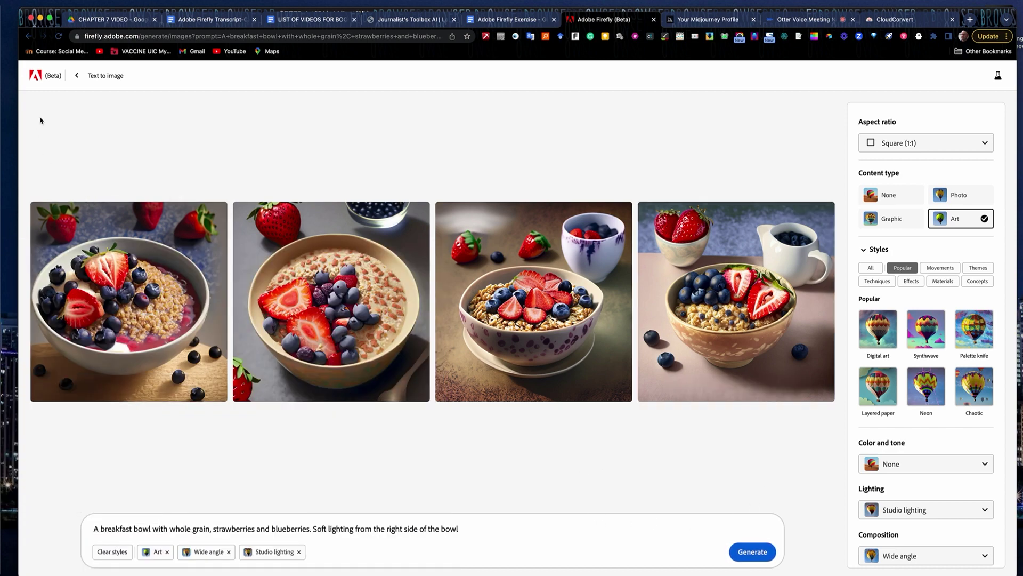
Start a fresh Firefly text-to-image page, then return to the exercise document
click(39, 76)
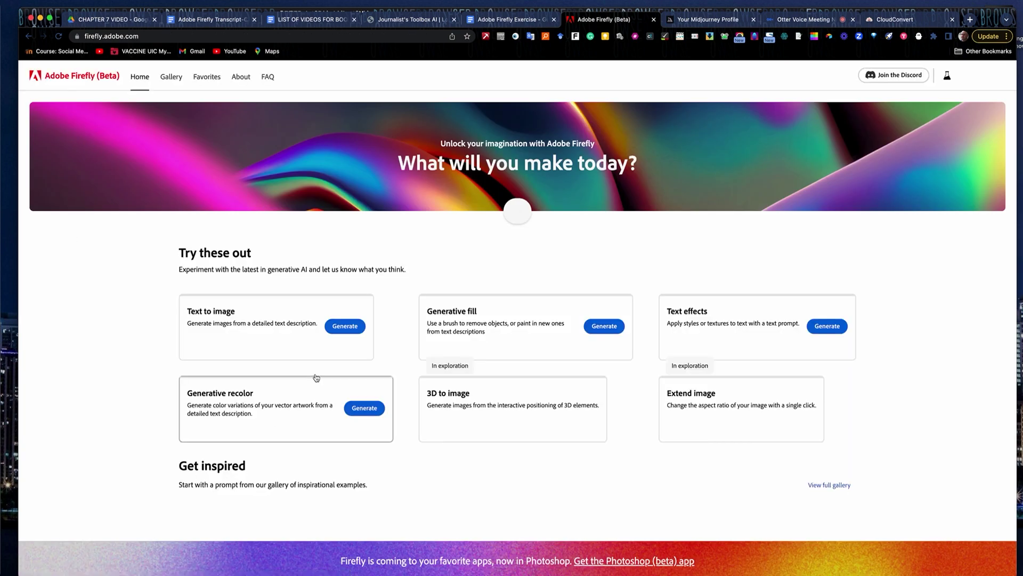
click(346, 326)
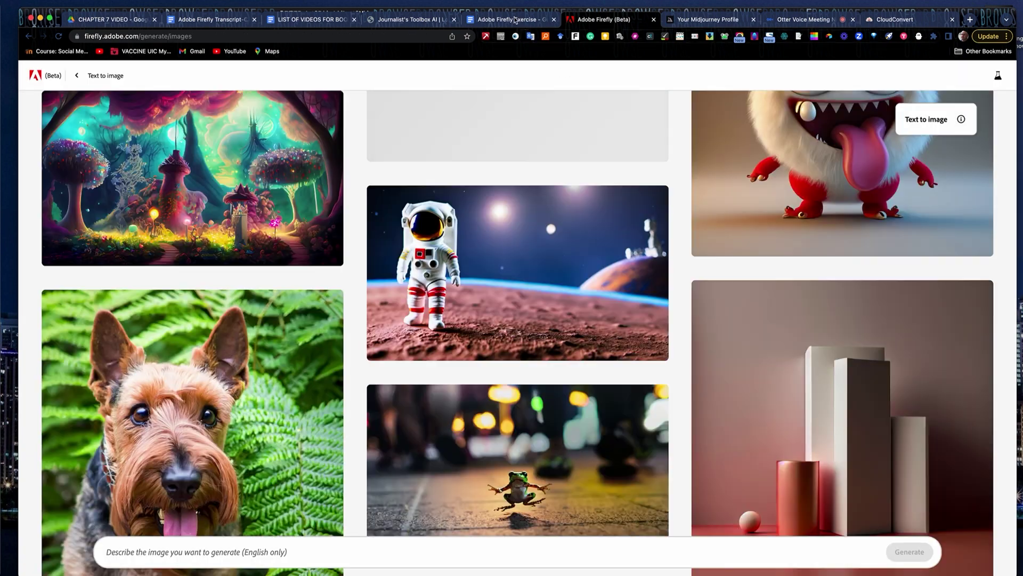
click(514, 20)
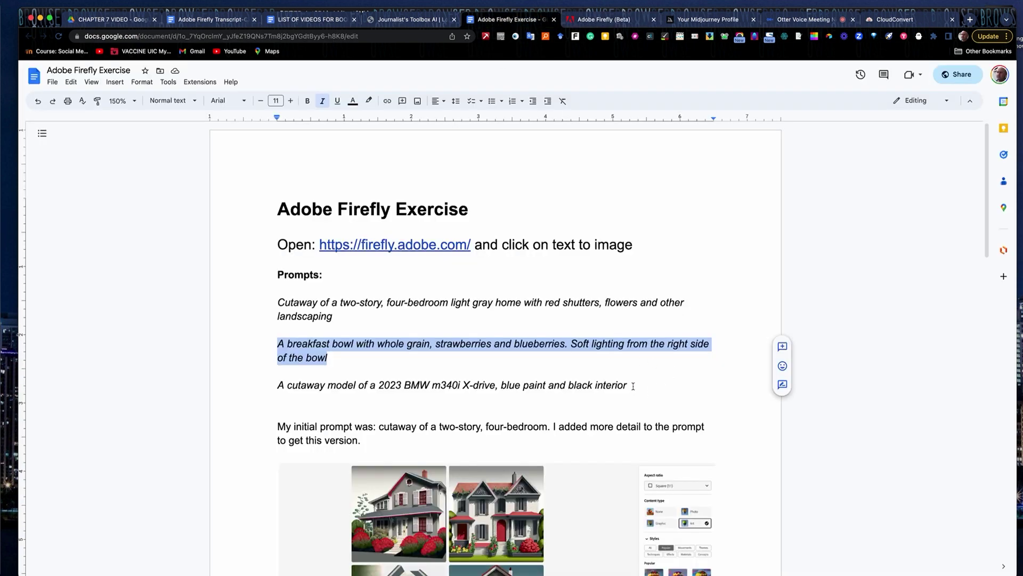
Insert 'dark' before 'blue' in the BMW prompt and select the whole prompt line
drag(633, 385, 271, 389)
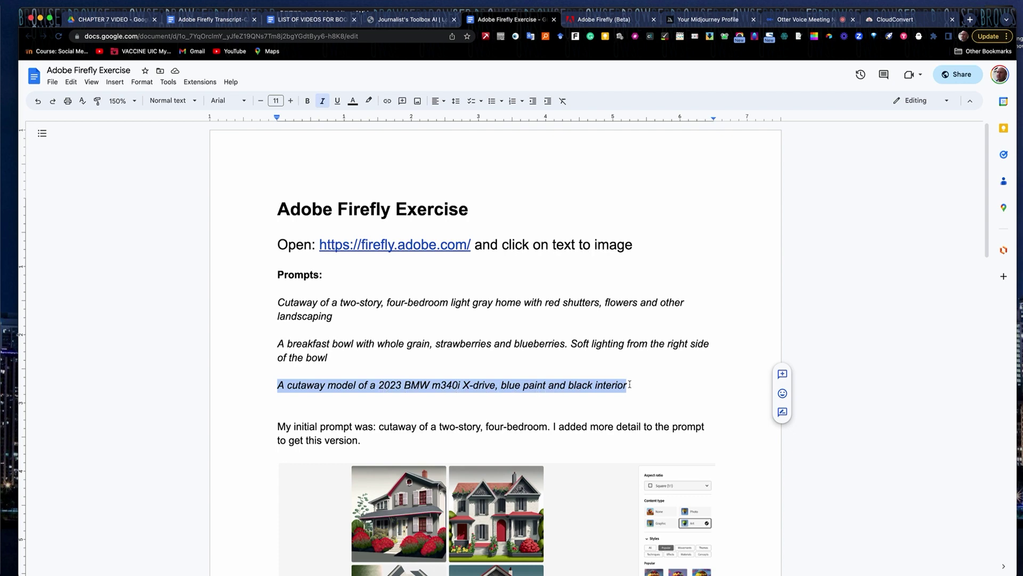
click(501, 385)
text(dar)
key(BackSpace)
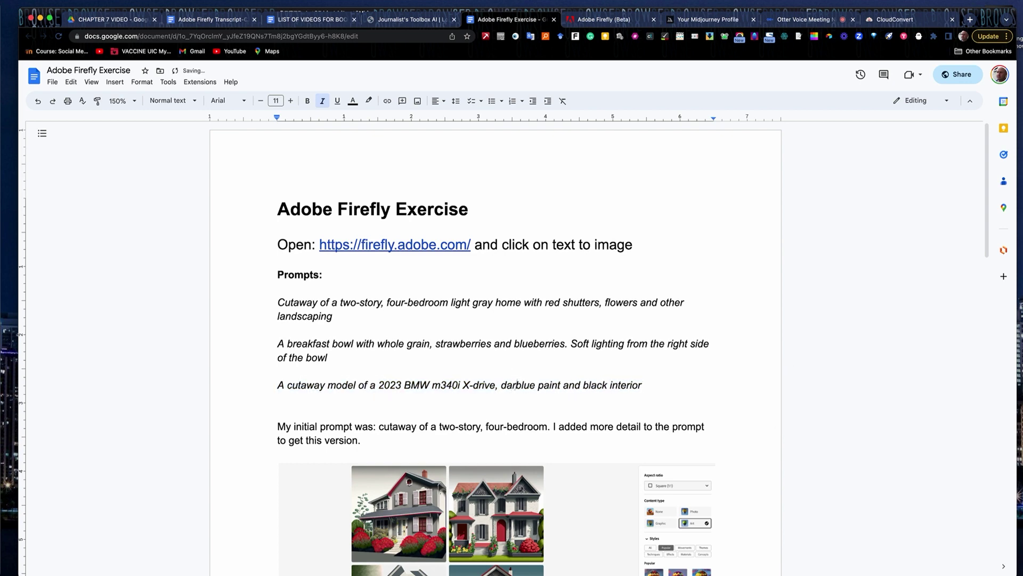
text(k)
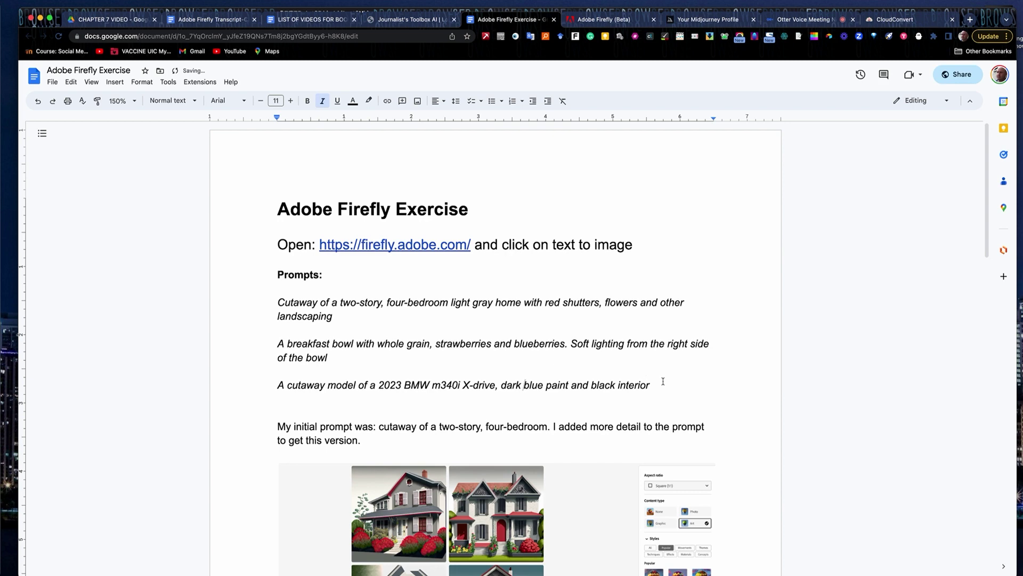
drag(663, 382, 265, 390)
key(super+c)
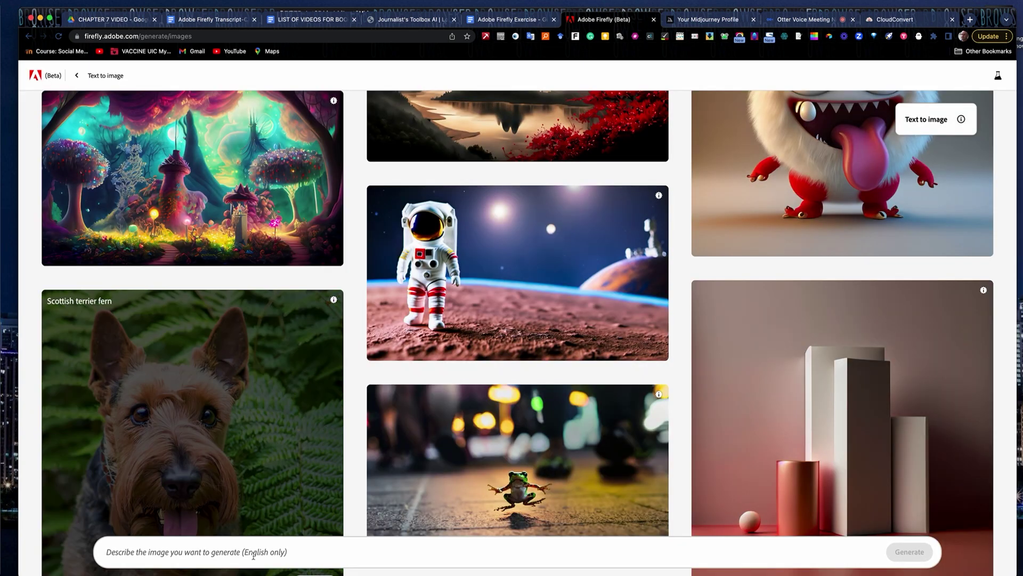
Paste the dark blue BMW m340i cutaway prompt into Firefly and generate four Art-style images
click(223, 557)
key(super+v)
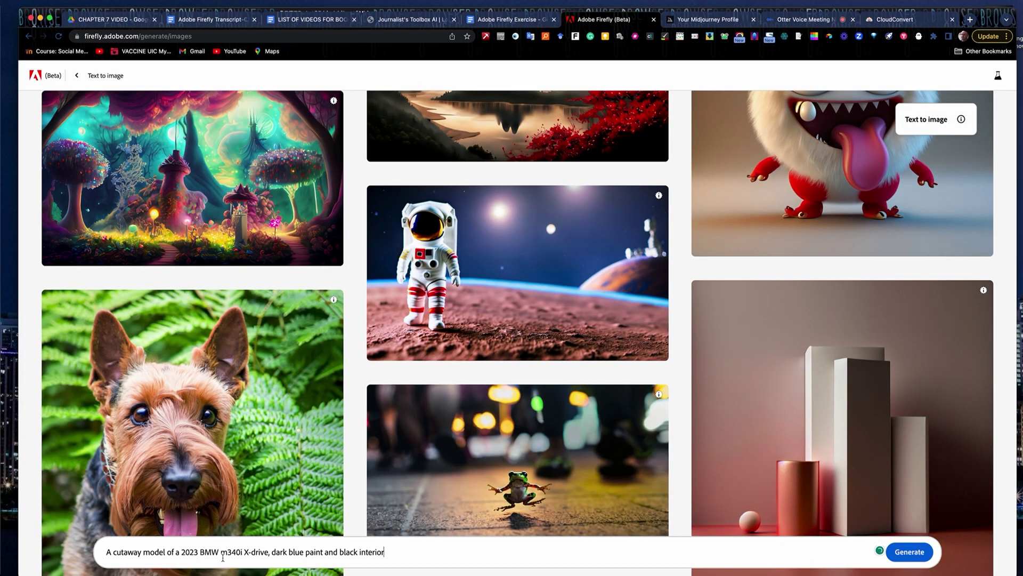
click(919, 553)
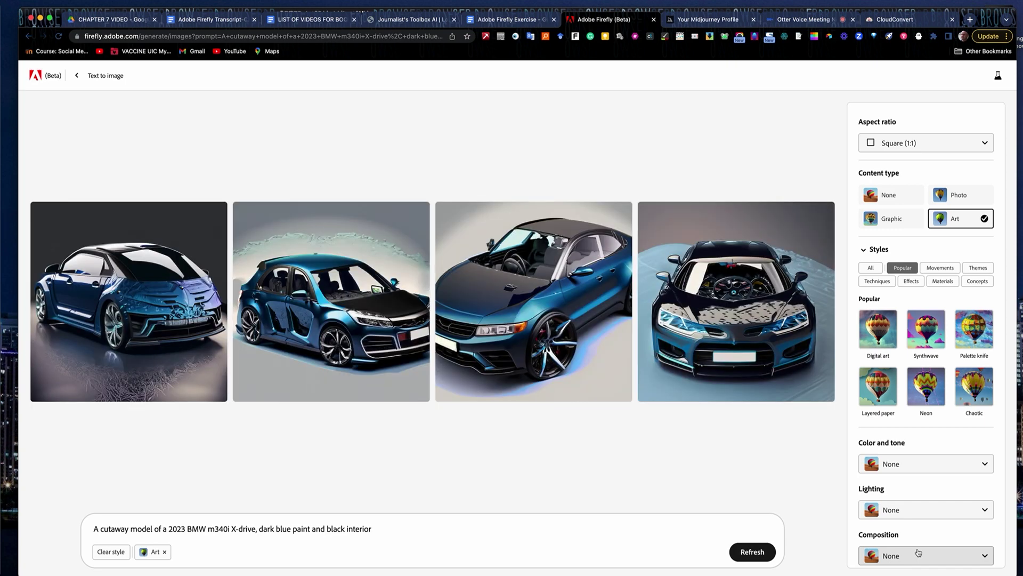
mouse_move(756, 313)
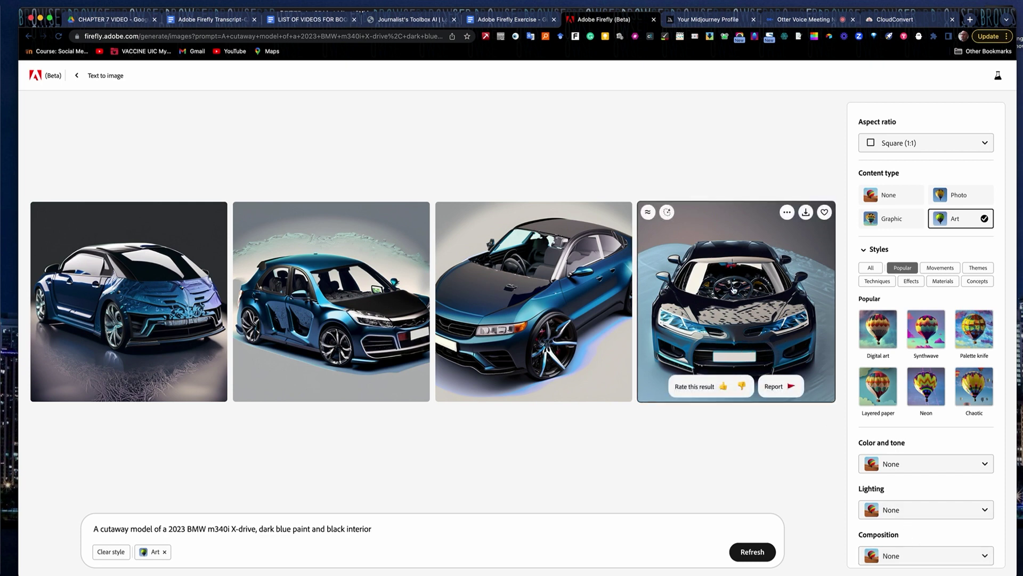
mouse_move(539, 293)
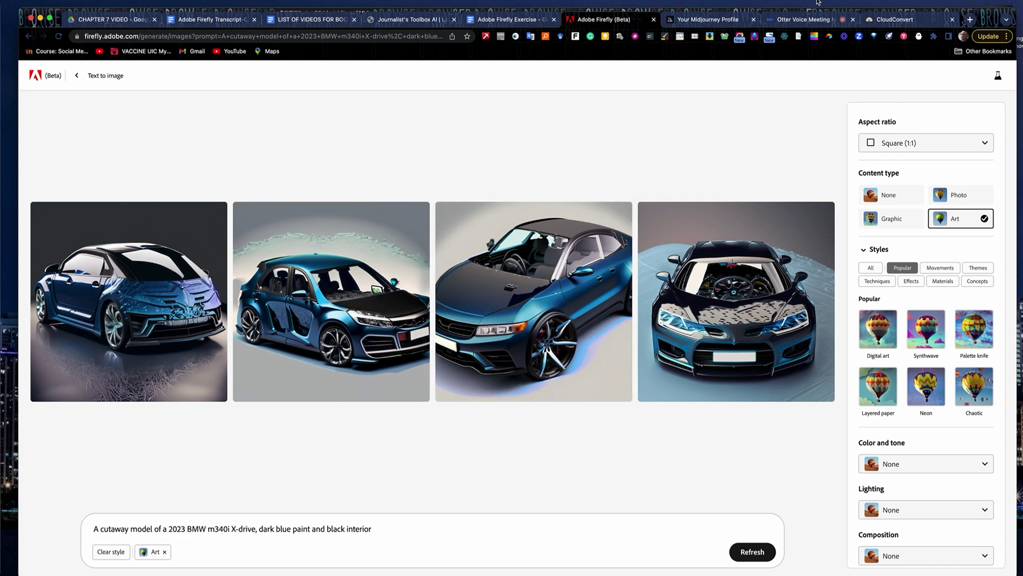
click(705, 22)
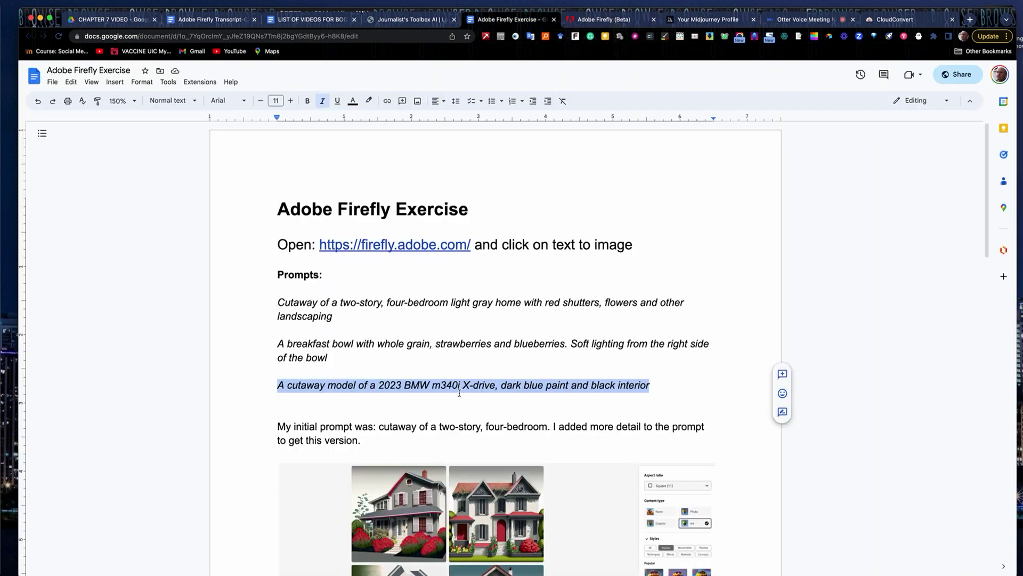
click(601, 20)
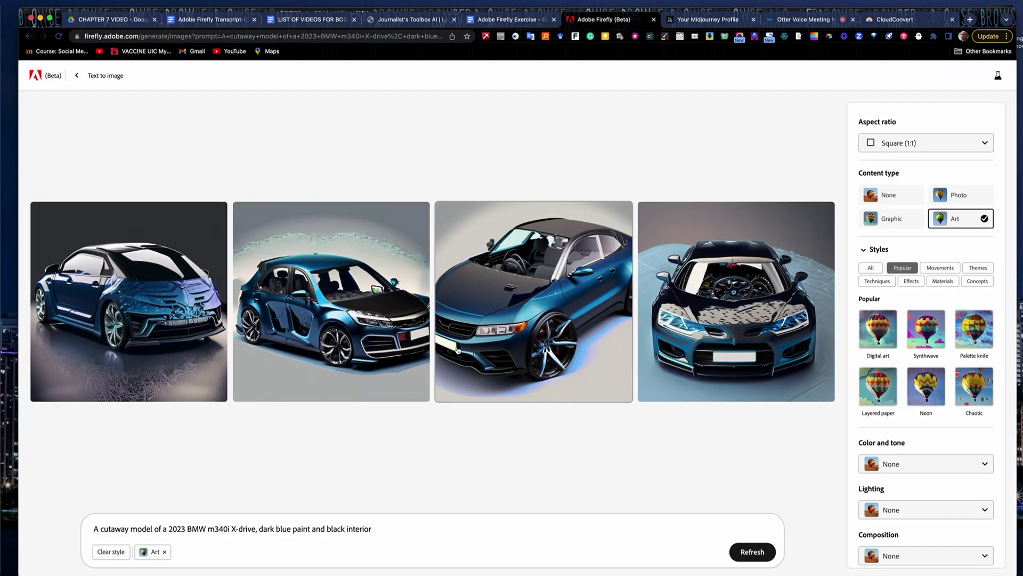